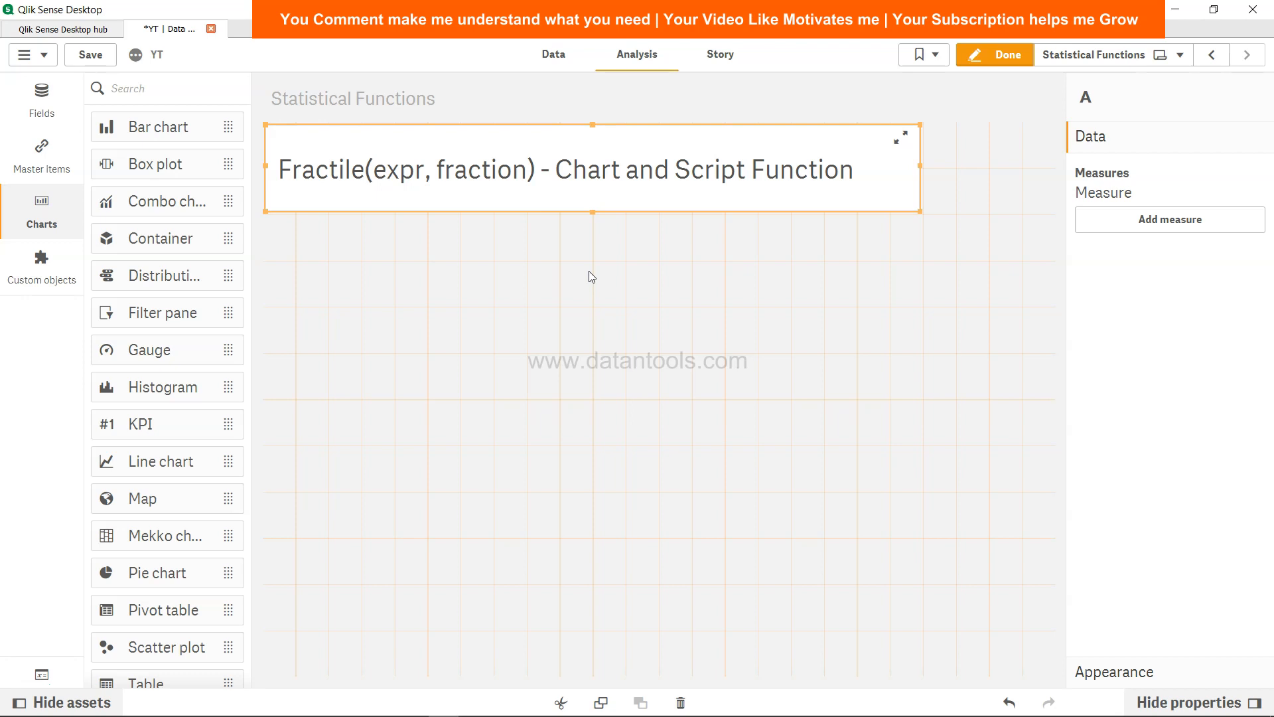
Step: In the data load script, start a Load statement labelled Fractile_table below the Table1 inline load
click(655, 263)
click(556, 54)
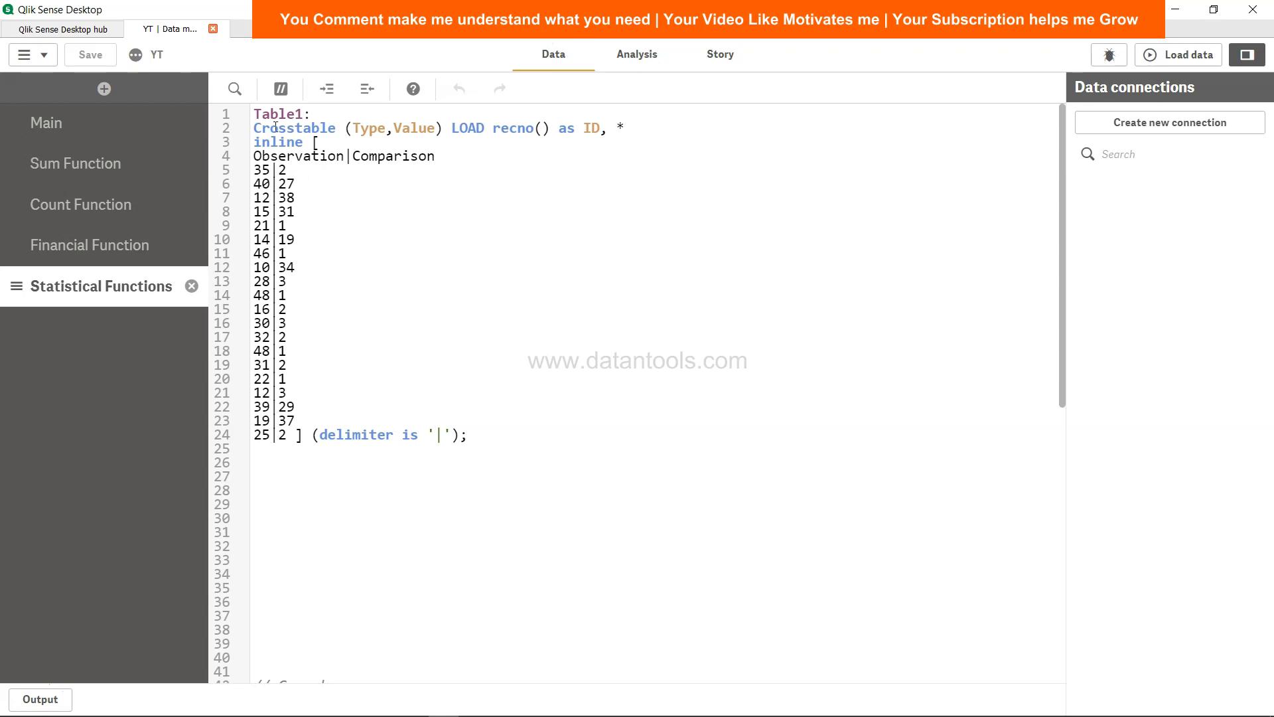
drag(254, 113, 510, 441)
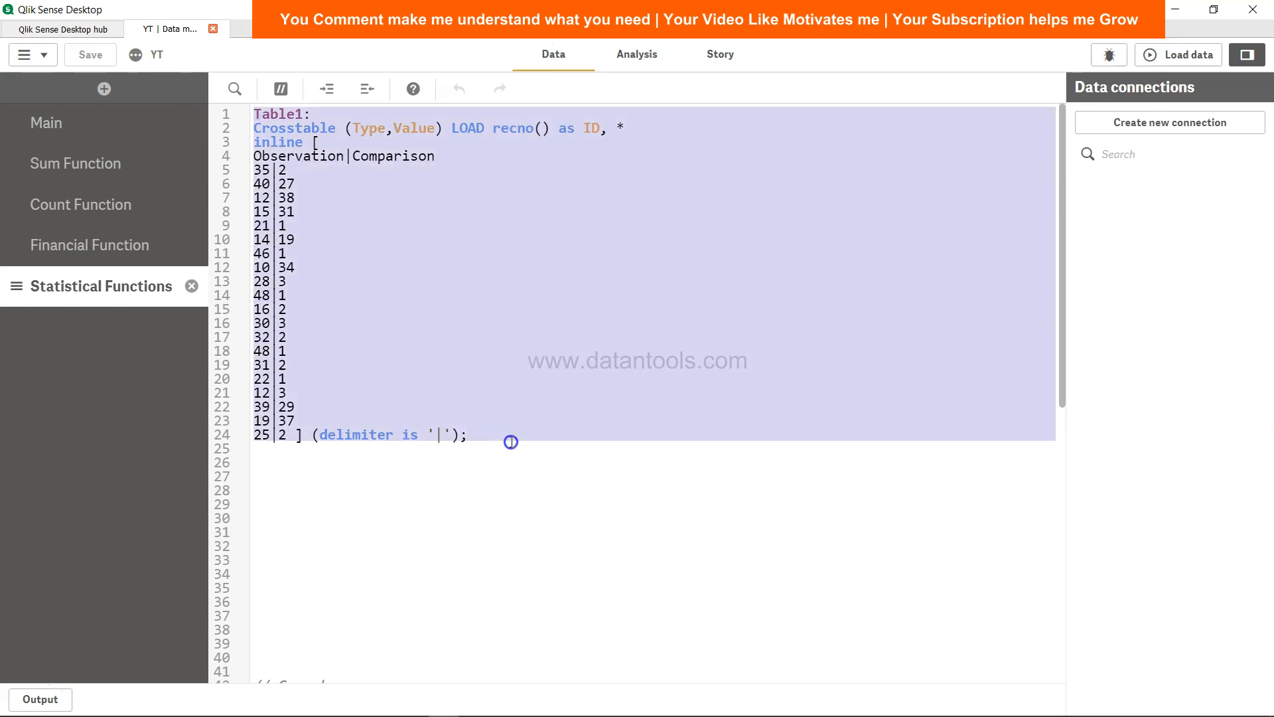
click(510, 441)
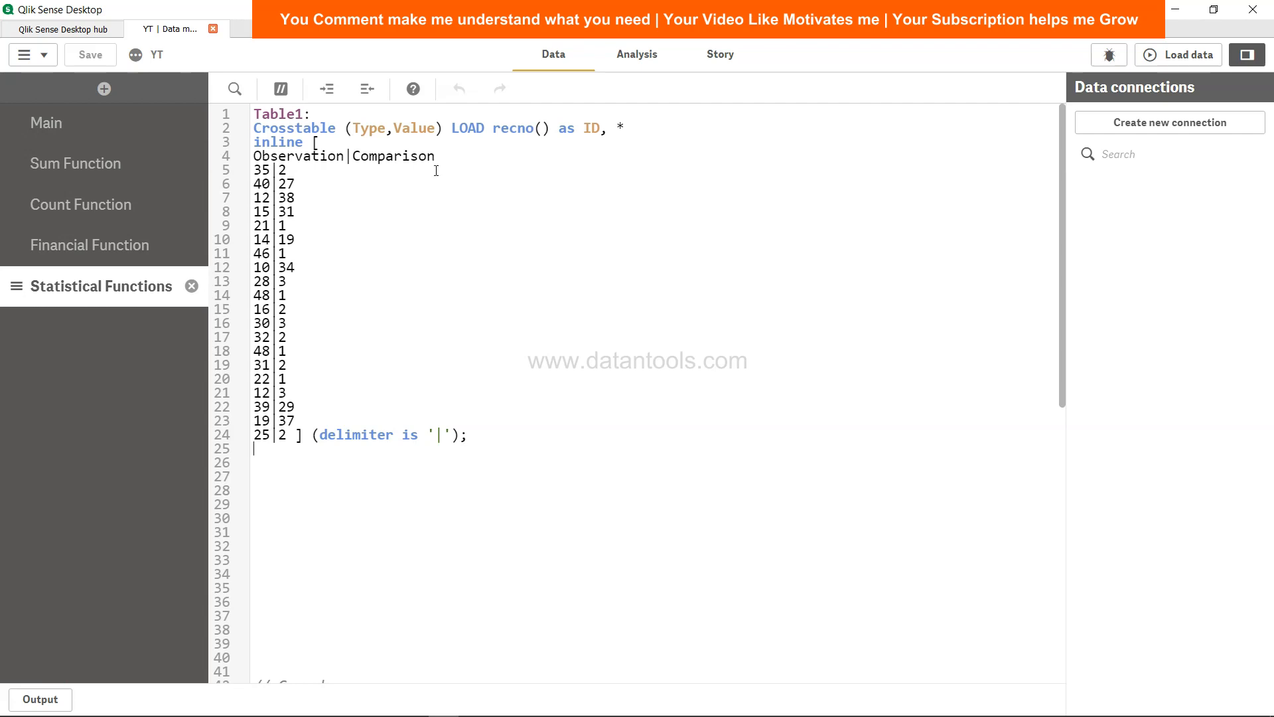
click(513, 432)
click(468, 482)
text(Fr)
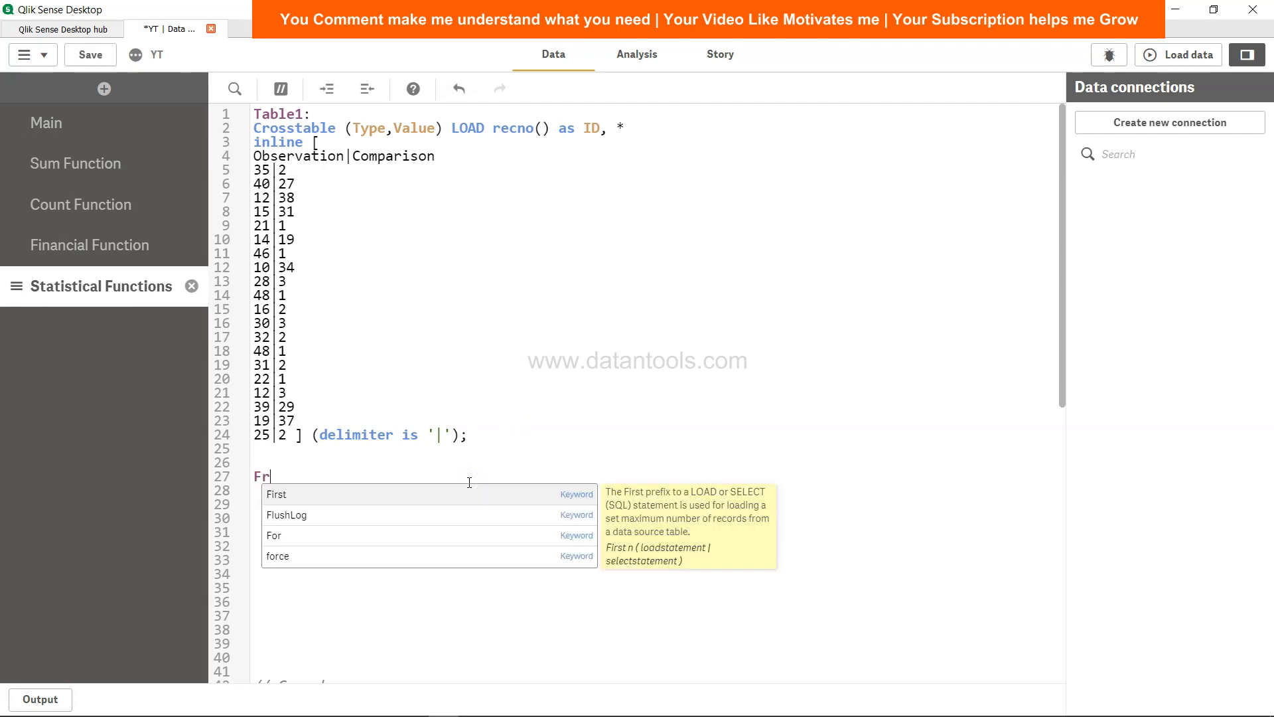
text(actile)
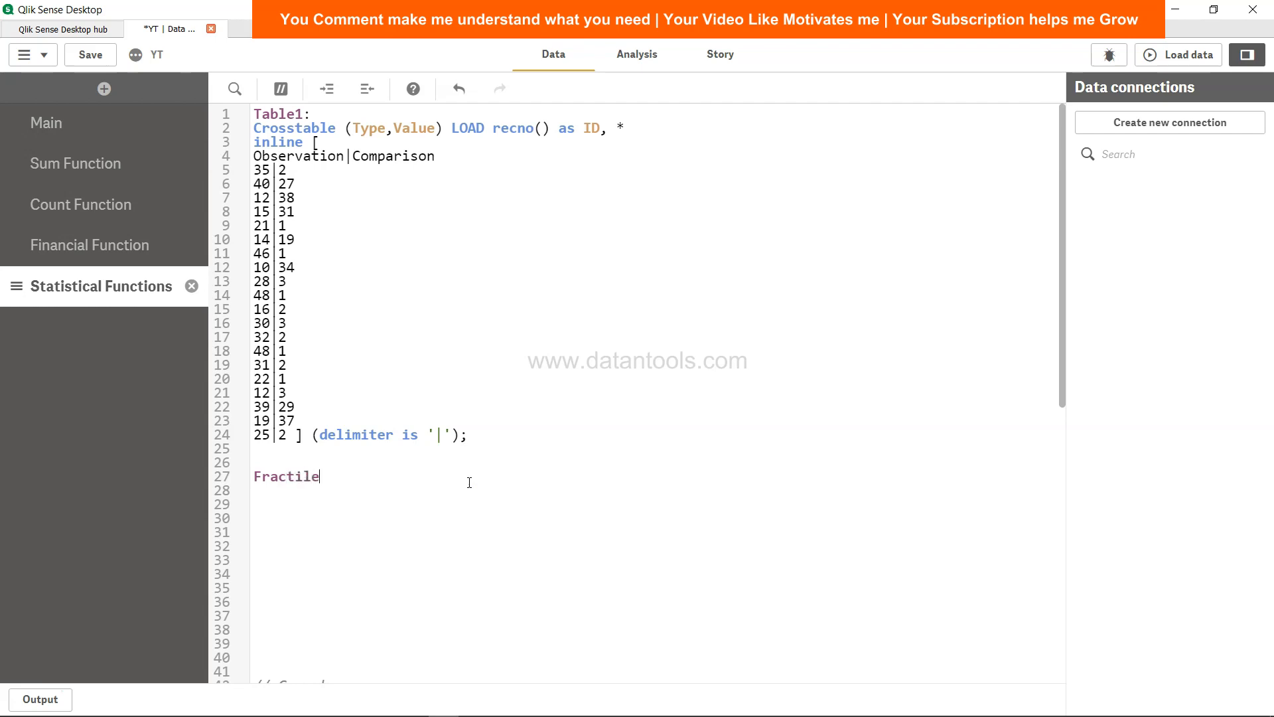
text(_table: )
text(Load )
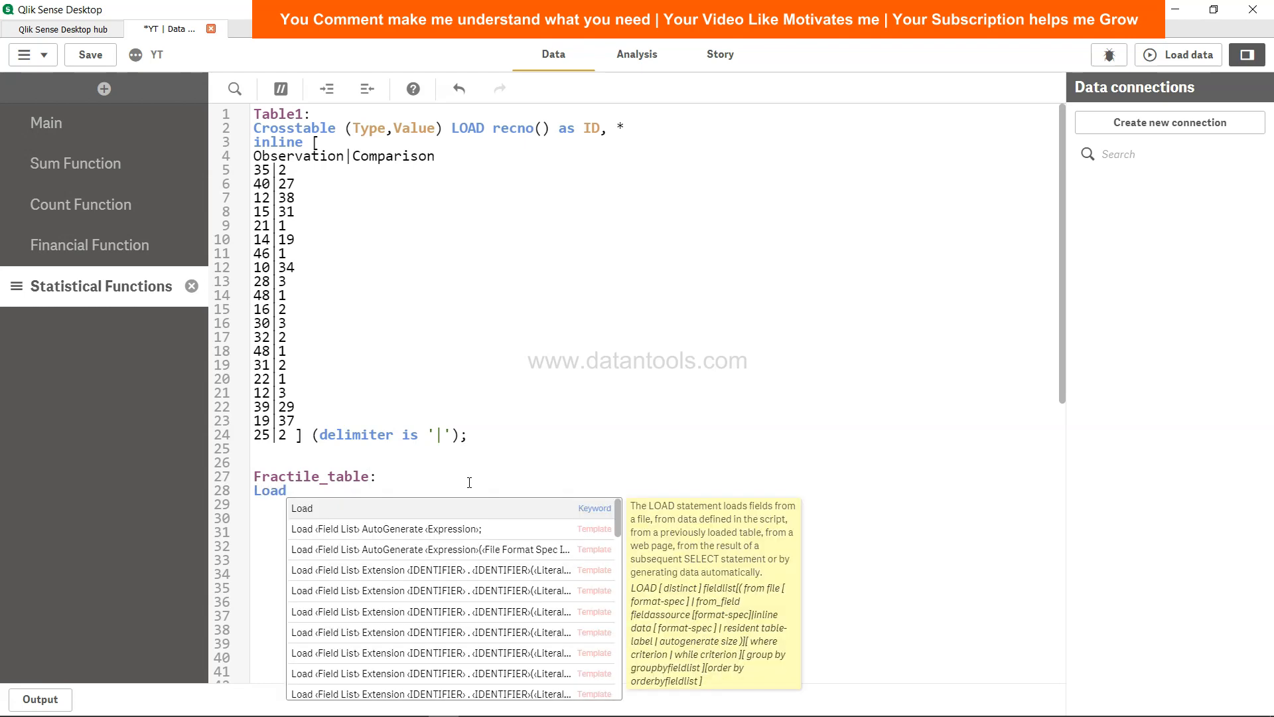
Step: List the field Type and the aggregation Fractile(Value,.75) in the Fractile_table load statement
text(Type)
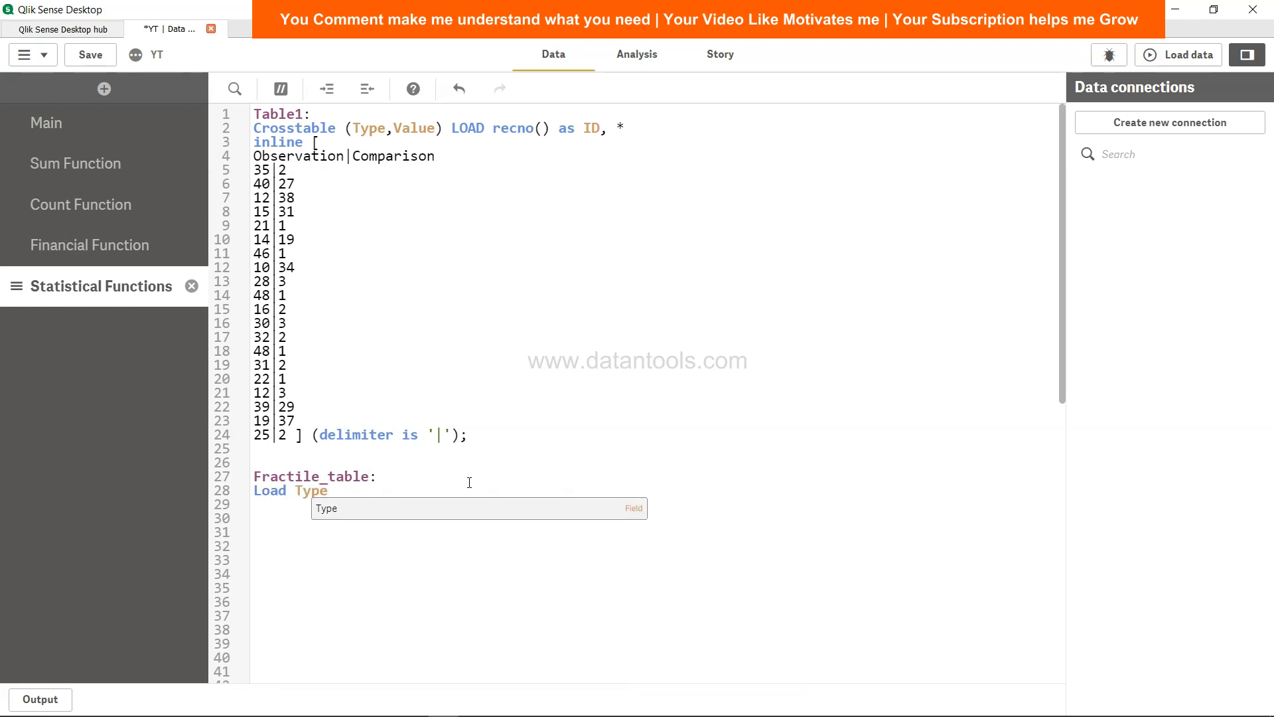
text(,)
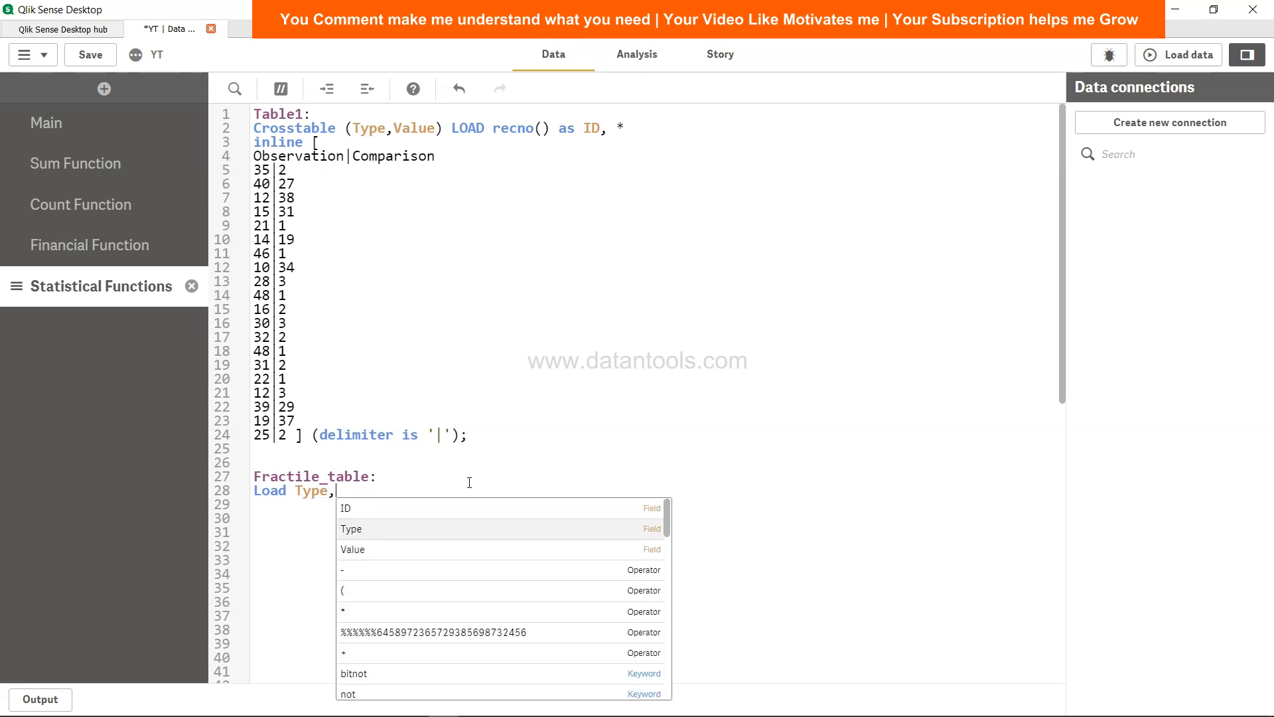
text(Fract)
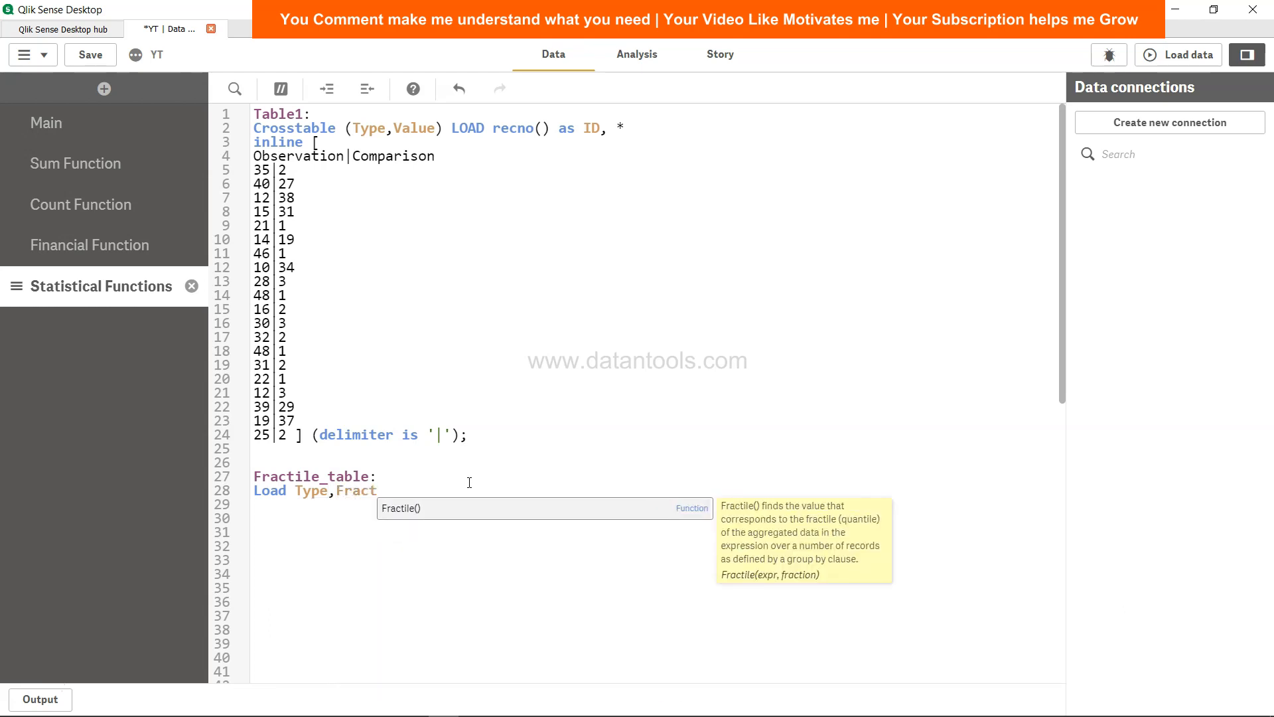
key(Return)
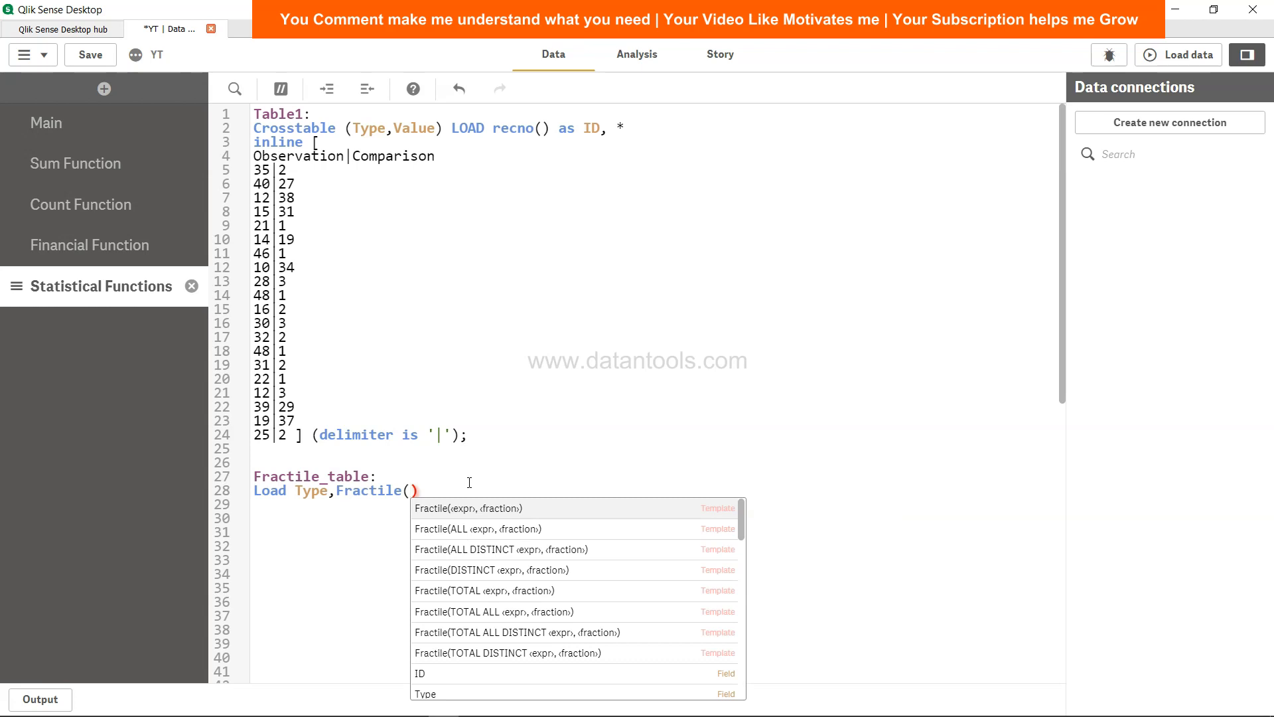
text(Value,.75)
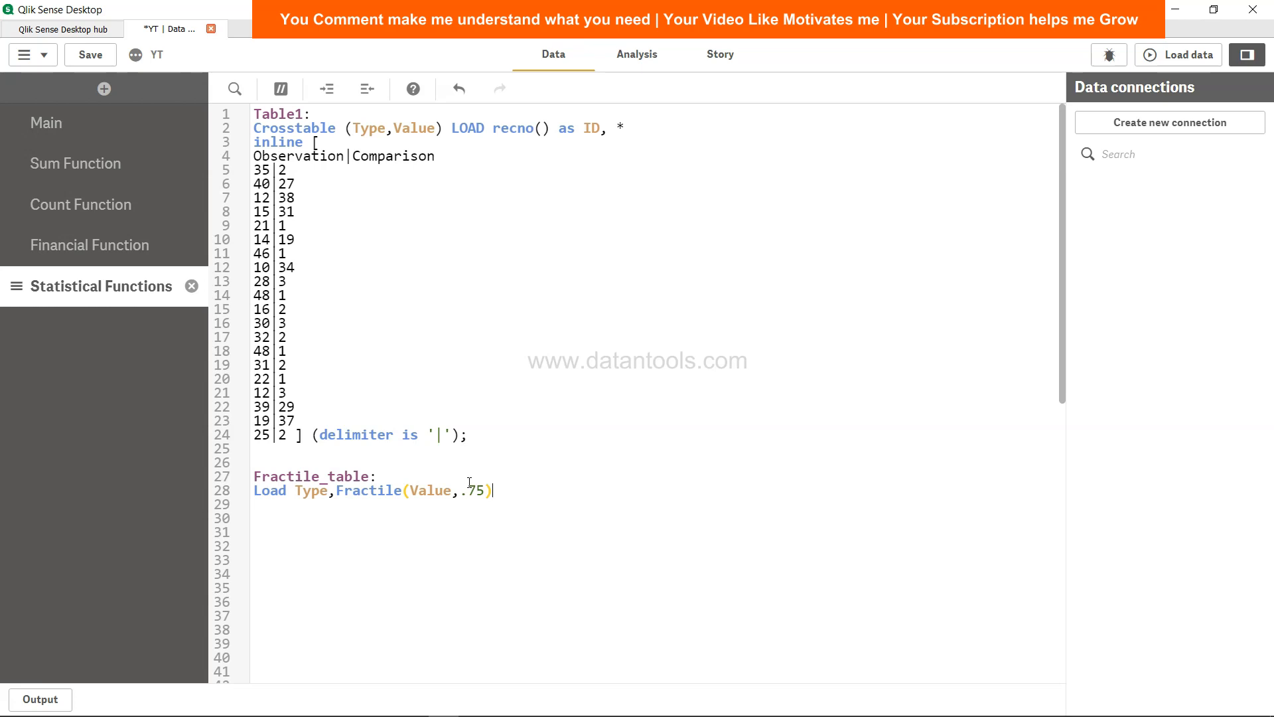
Step: Complete the load statement by aliasing the fractile as MyFractile, loading from Resident Table1 and grouping by Type, ended with a semicolon
text(as MyFractile Resident )
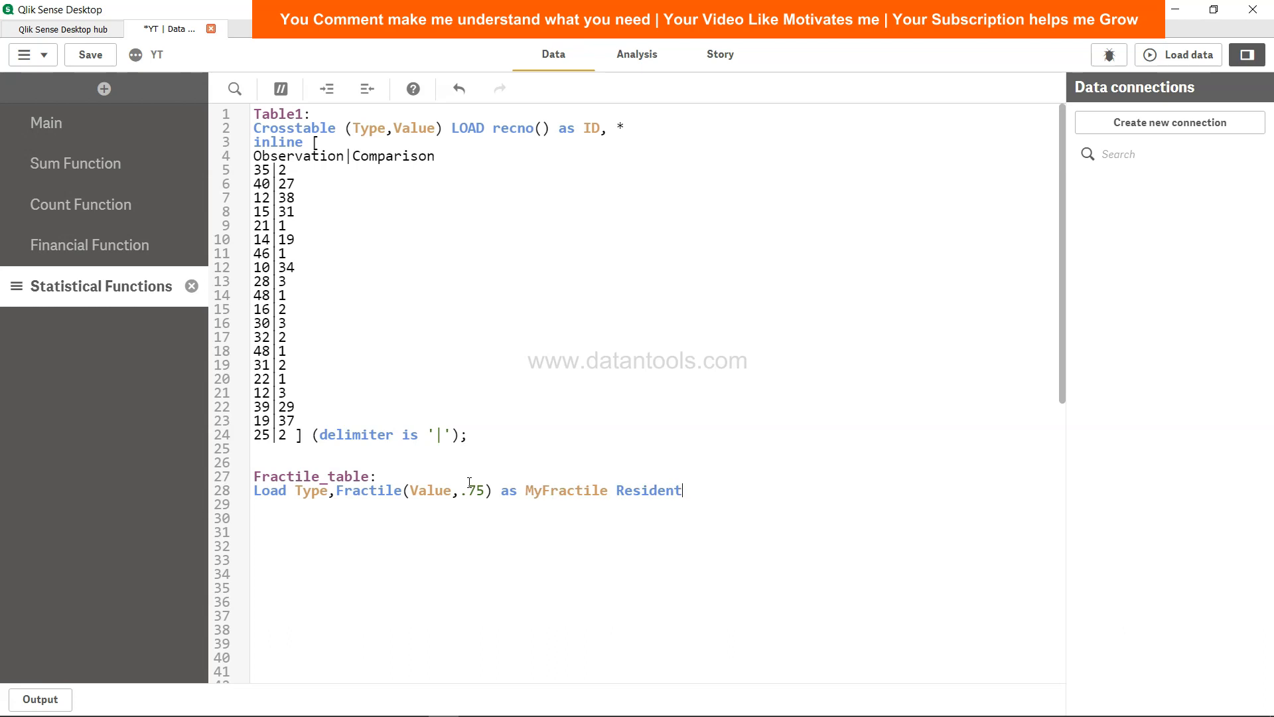
text(Tab)
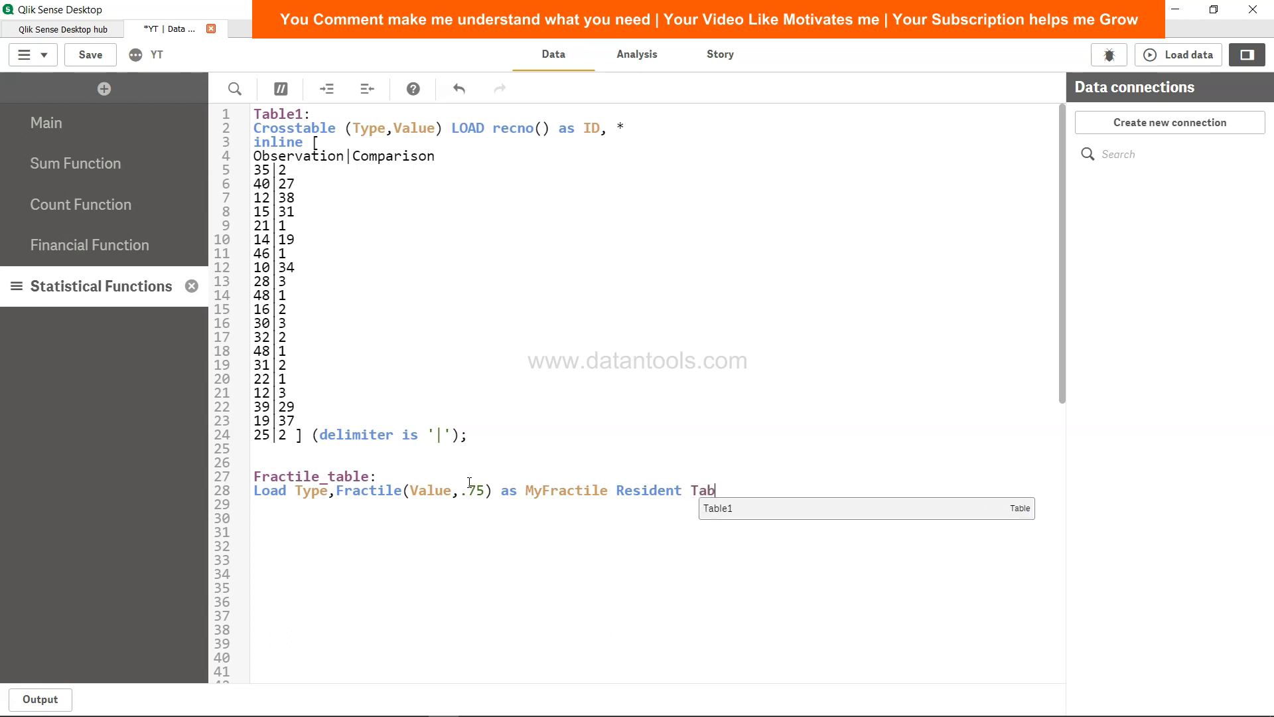
text(le1 Group by)
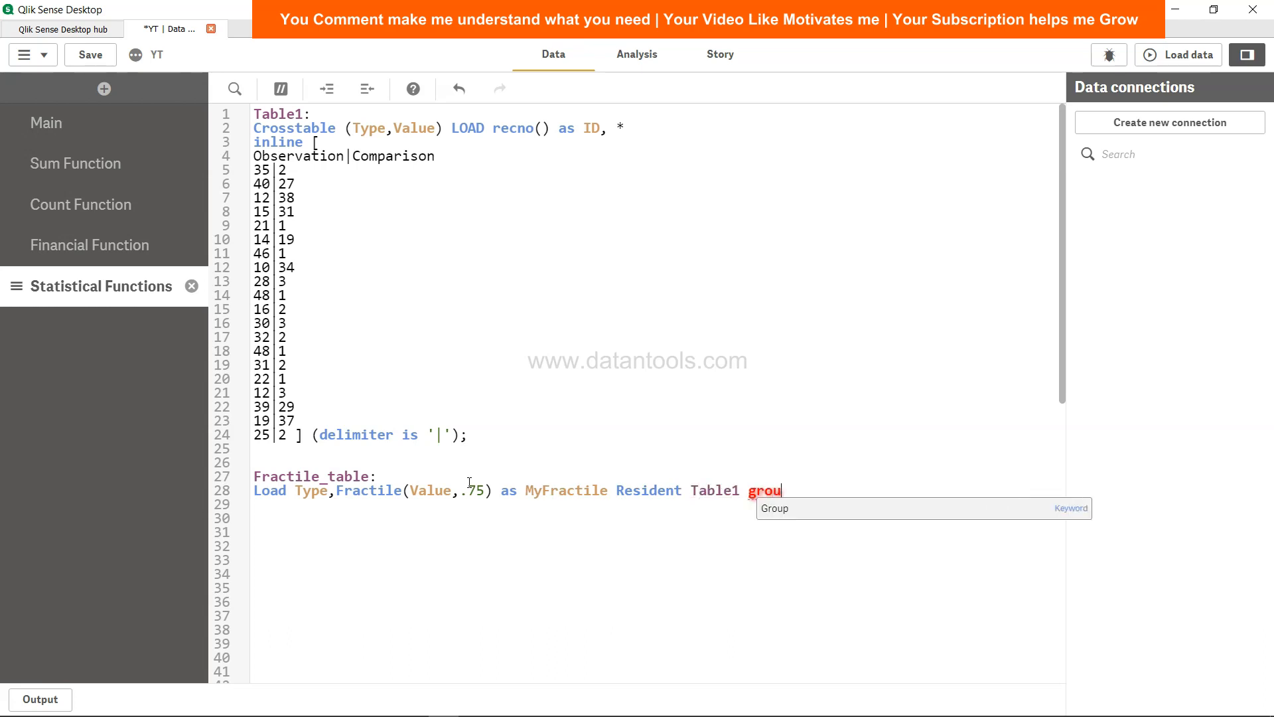
key(Return)
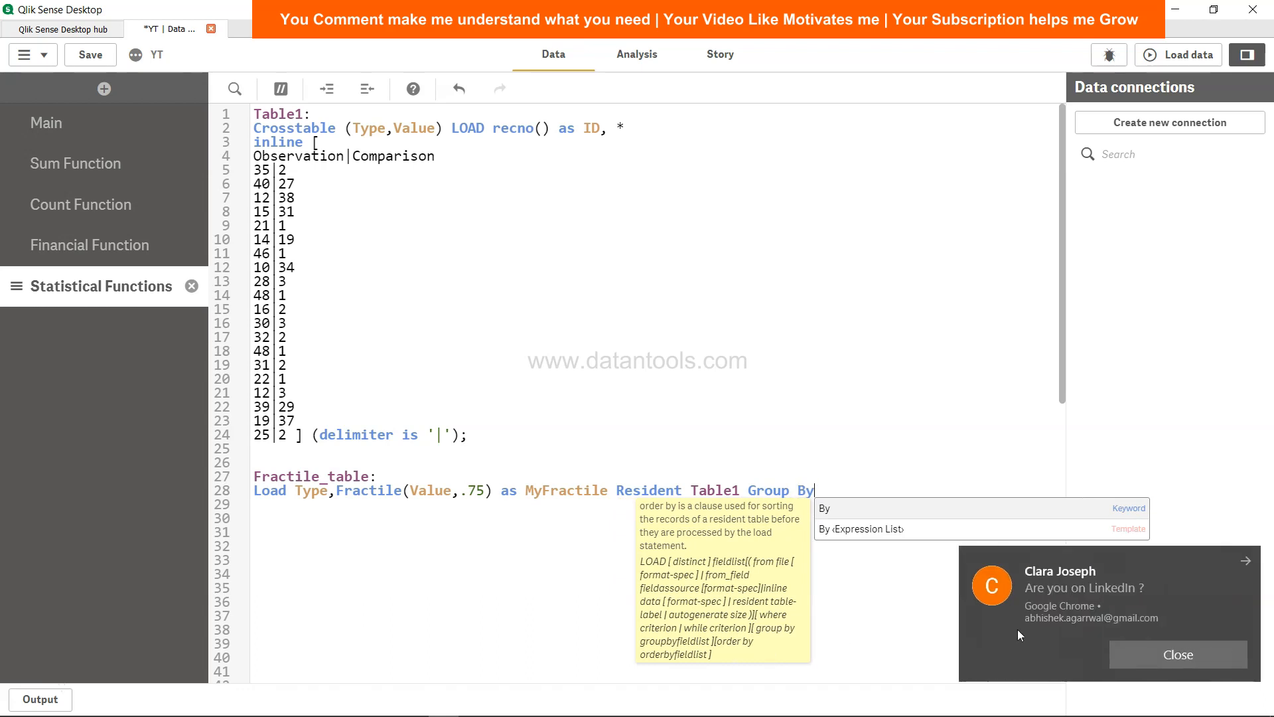
click(1168, 657)
click(829, 497)
text(Type)
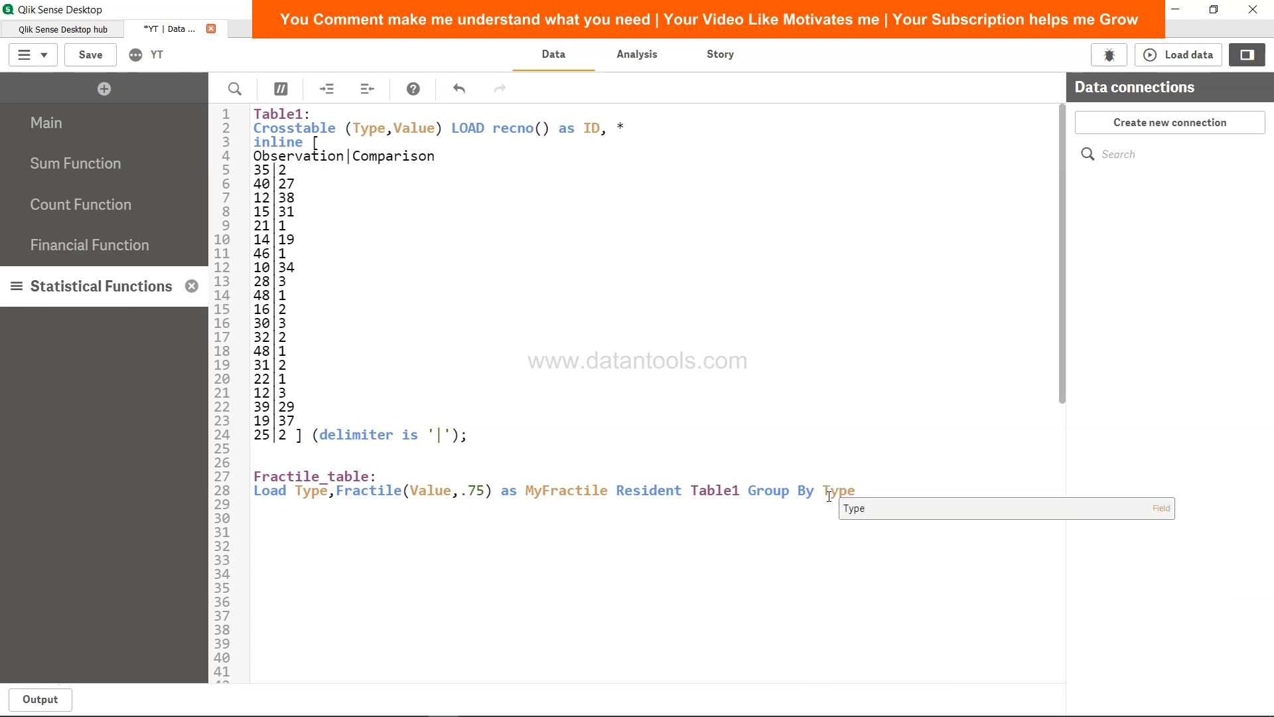
text(;)
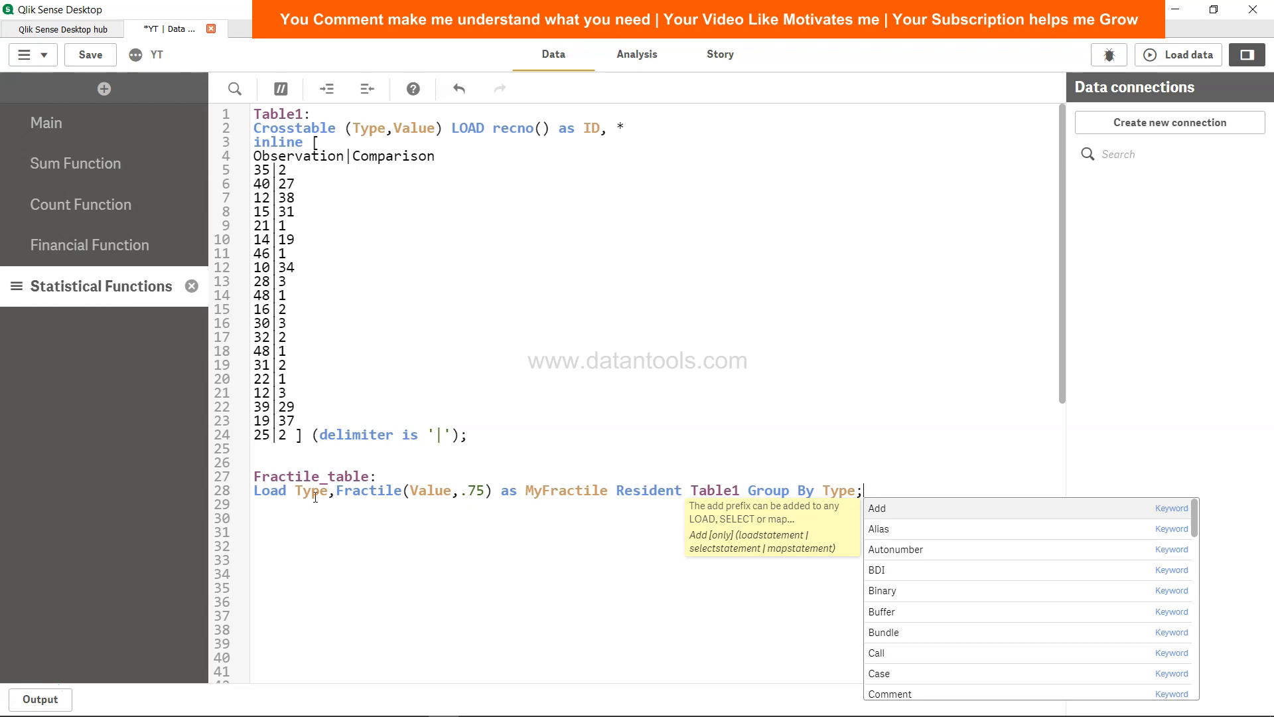
drag(300, 492, 330, 491)
click(330, 491)
Step: Save the app, run the data load and dismiss the load progress window
click(96, 55)
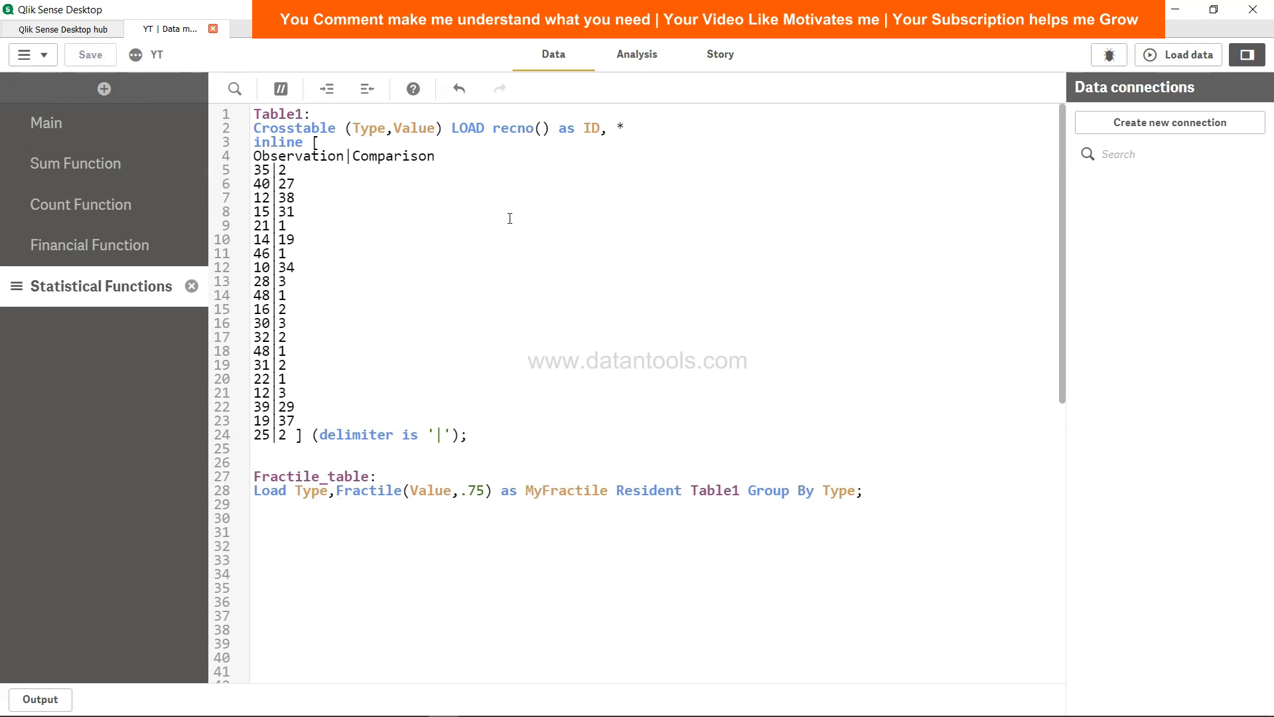
click(1175, 56)
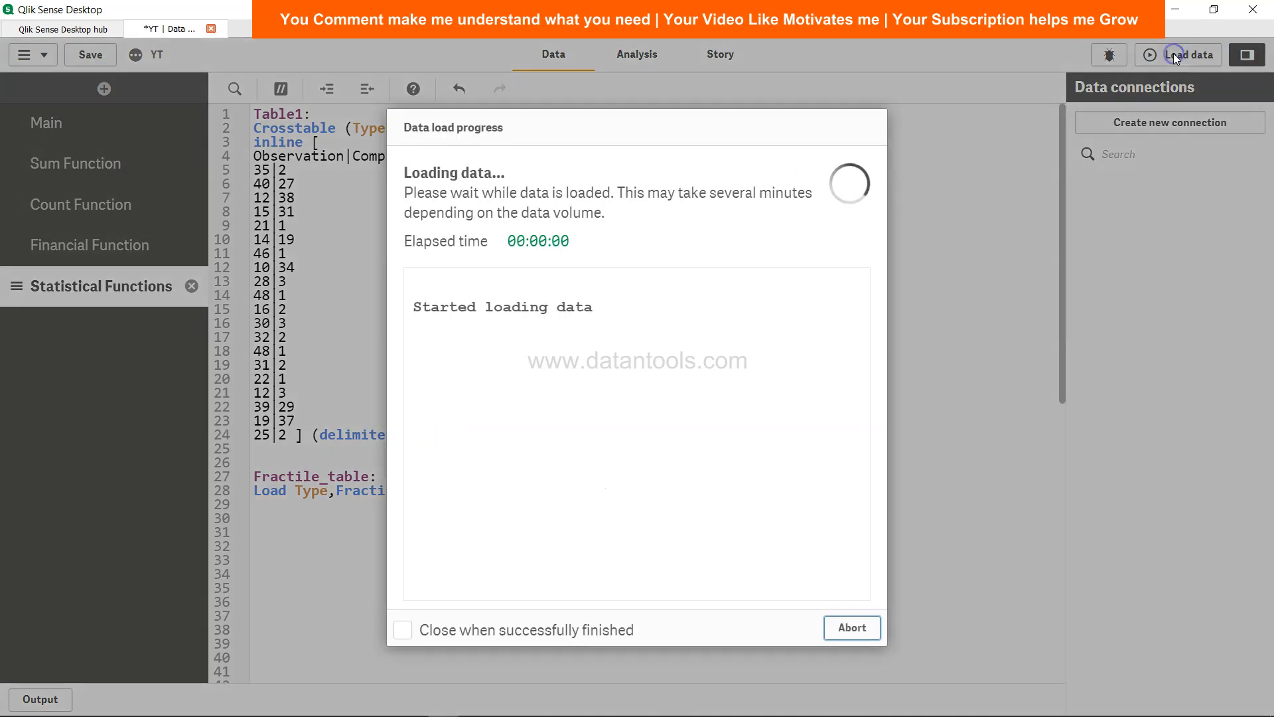
click(859, 628)
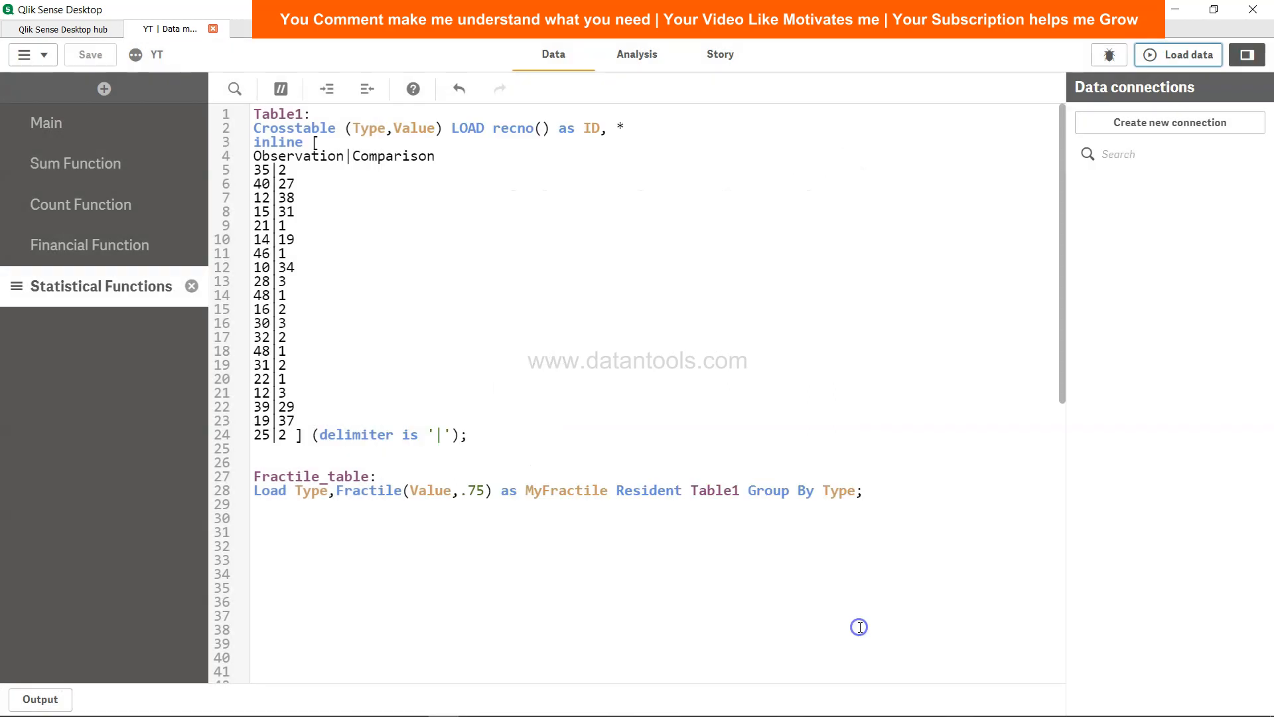
Step: Add a table chart to the Statistical Functions analysis sheet, directly below the Fractile heading
click(638, 54)
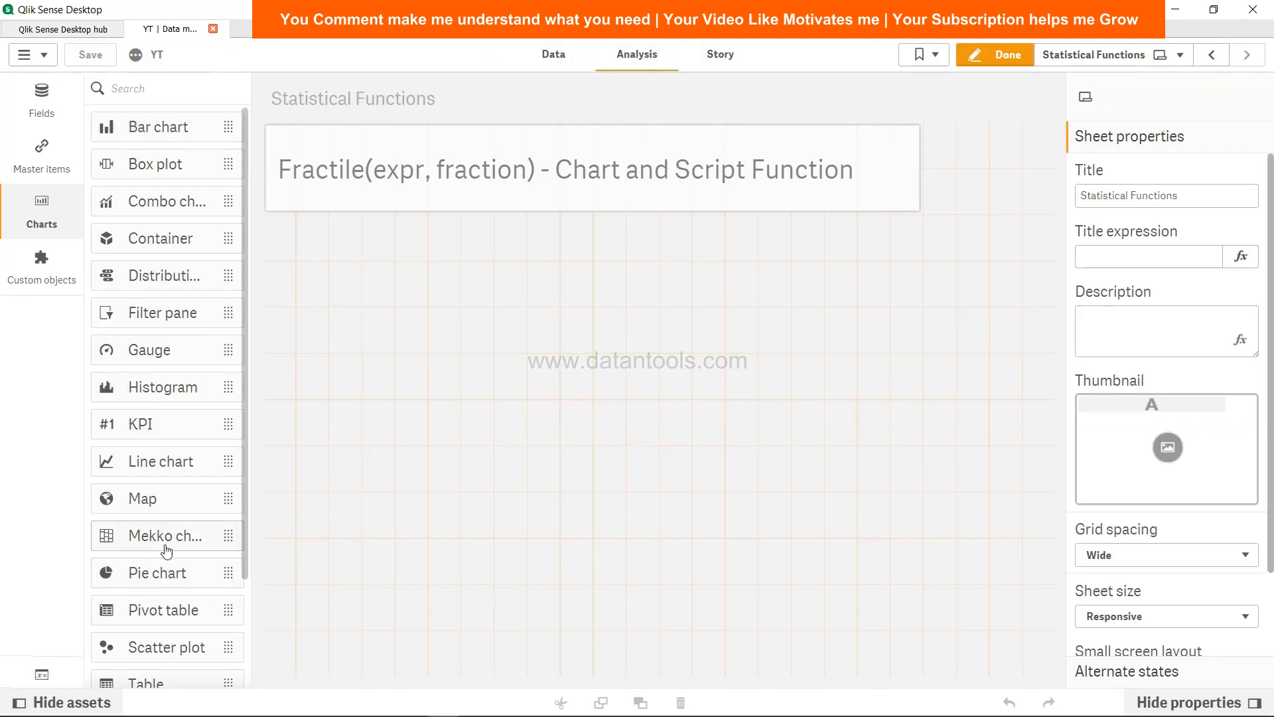
scroll(170, 584, down, 4)
drag(165, 548, 393, 300)
Step: Add the field Type as the first dimension of the new table
click(455, 317)
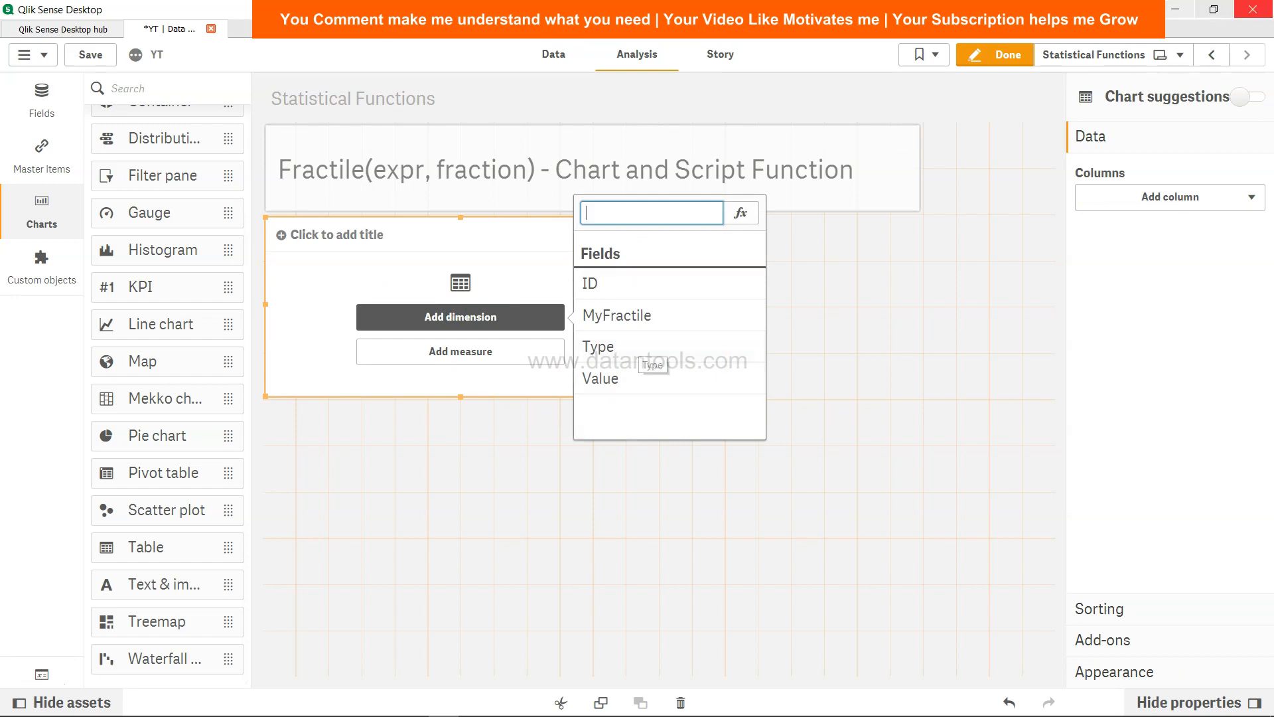
click(551, 54)
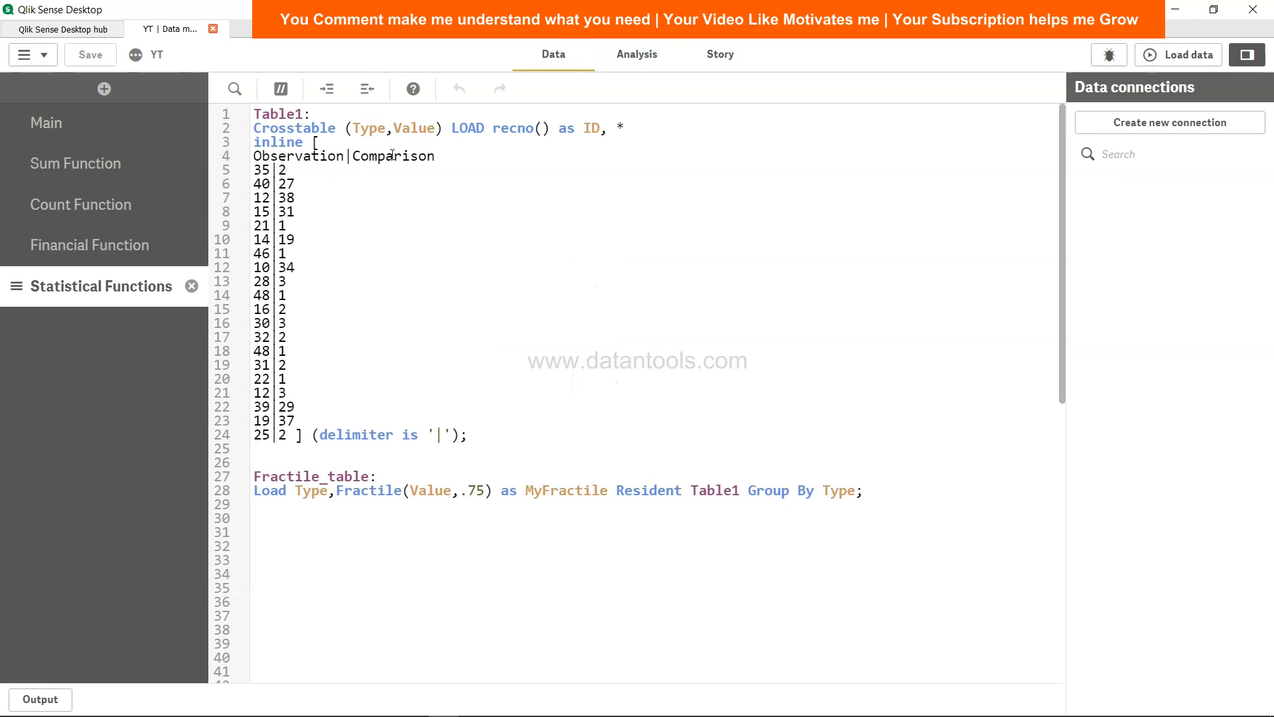
click(638, 55)
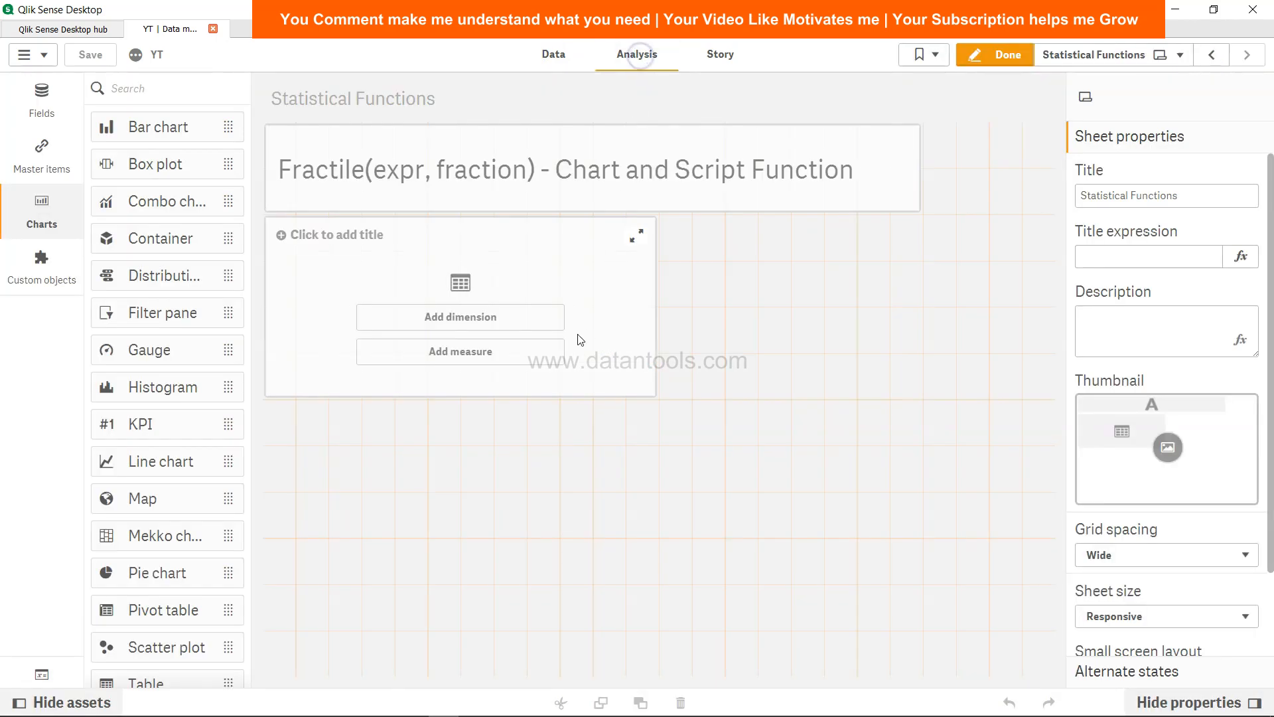
click(521, 325)
click(634, 348)
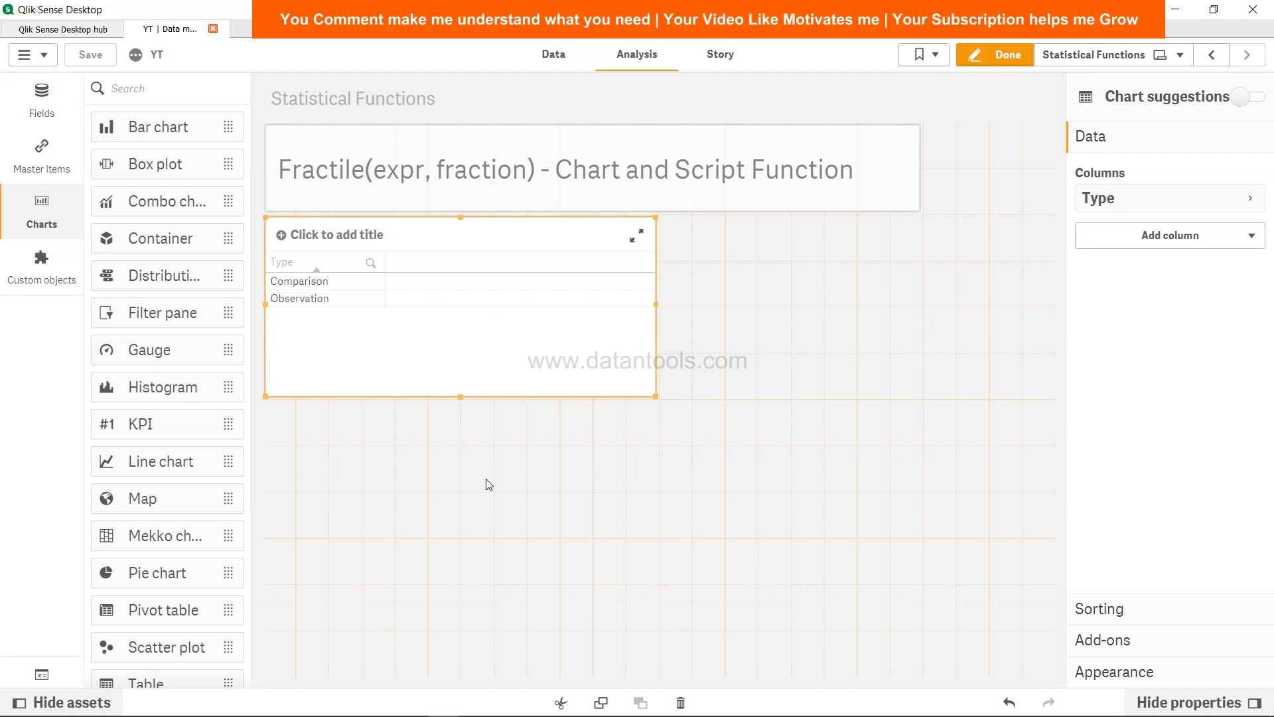
Step: Add MyFractile to the table as a second dimension column
click(1208, 247)
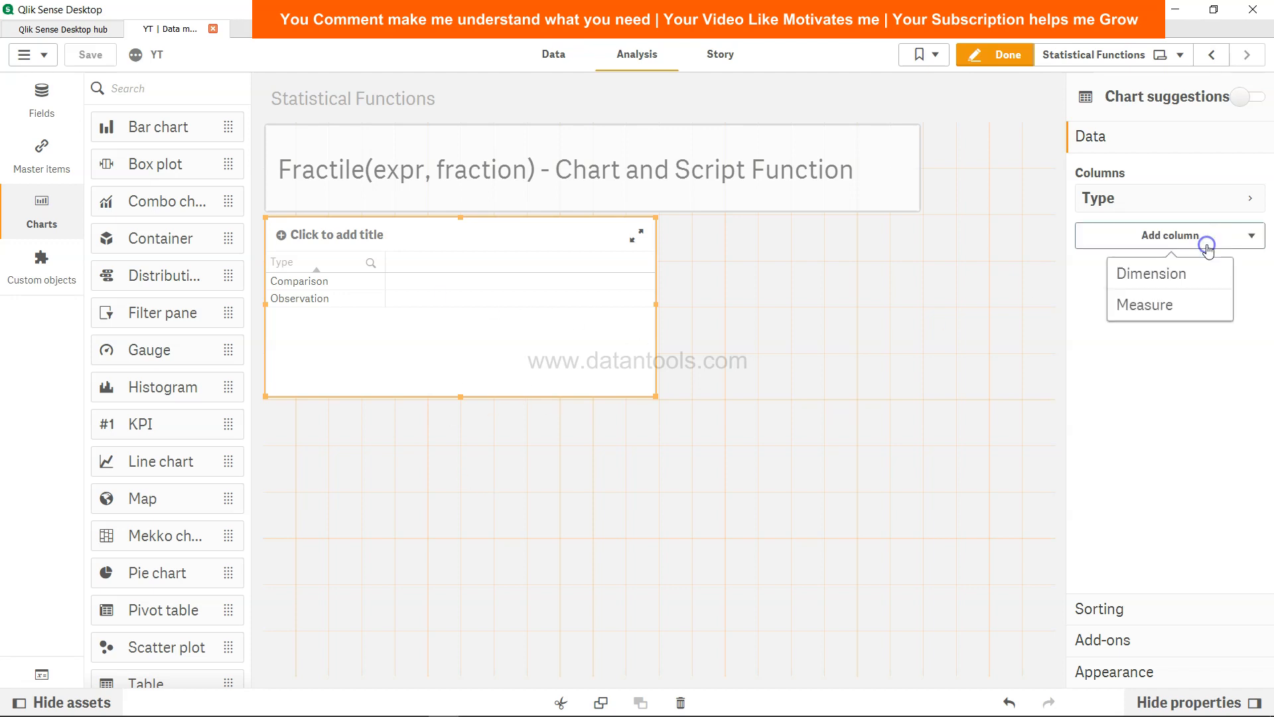
click(1158, 277)
click(1155, 379)
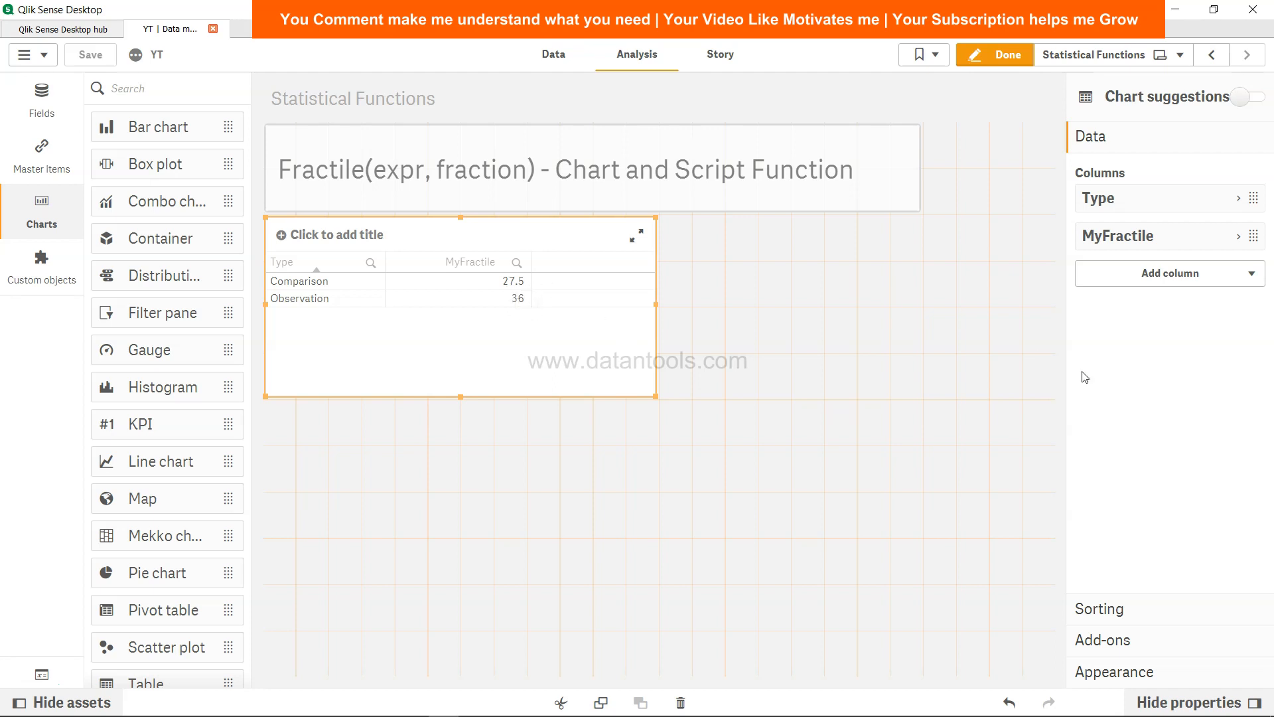
Step: Add a measure column to the table with the expression Fractile(Value,.75)
click(1203, 280)
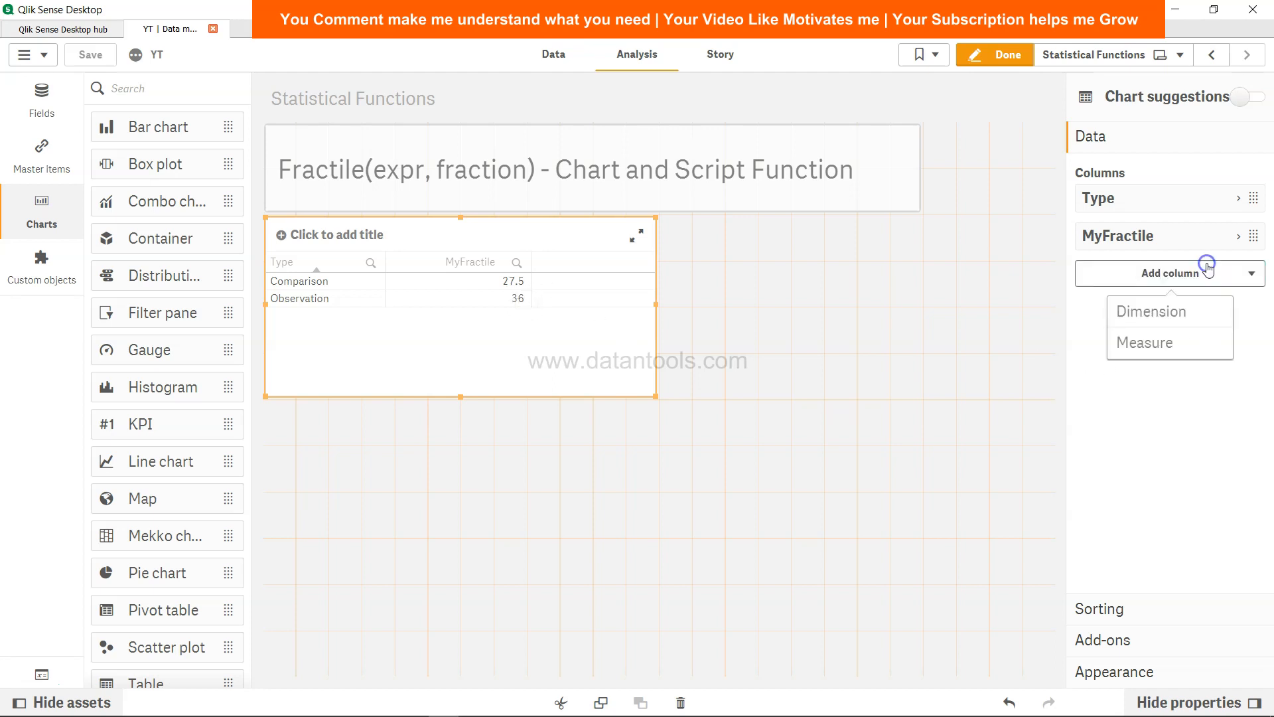
click(1196, 347)
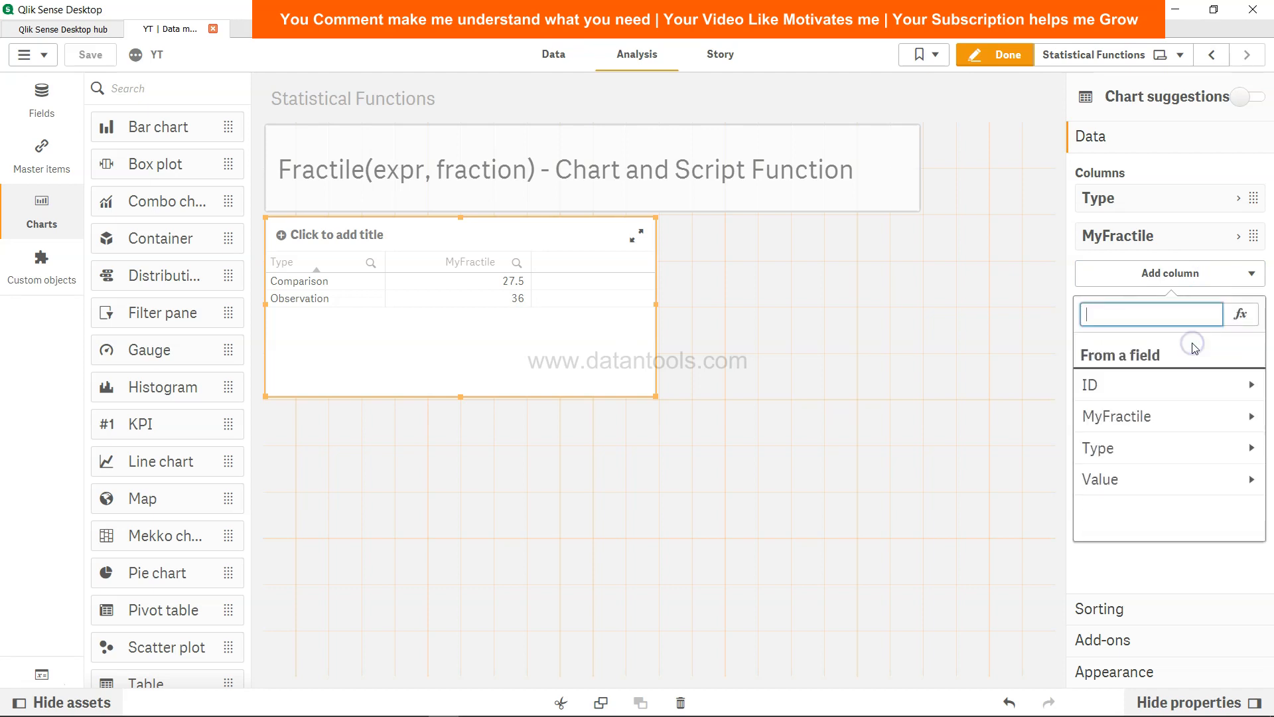
click(1241, 314)
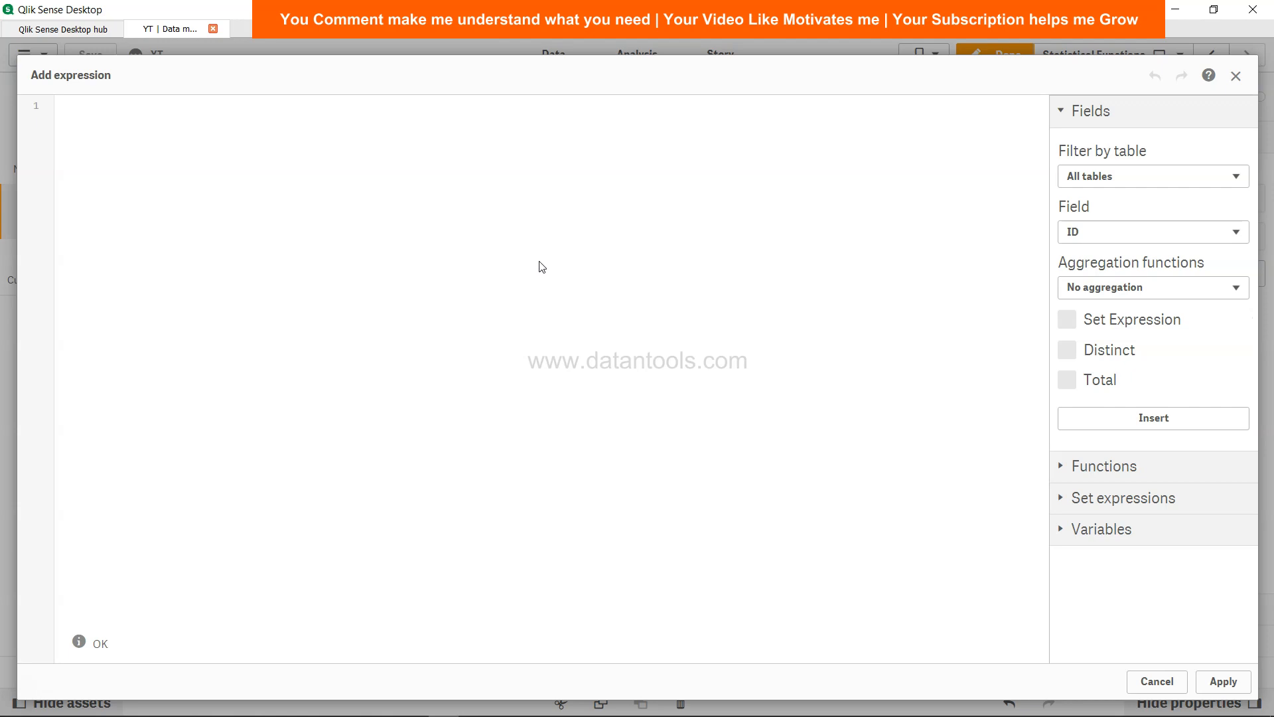
text(Frac)
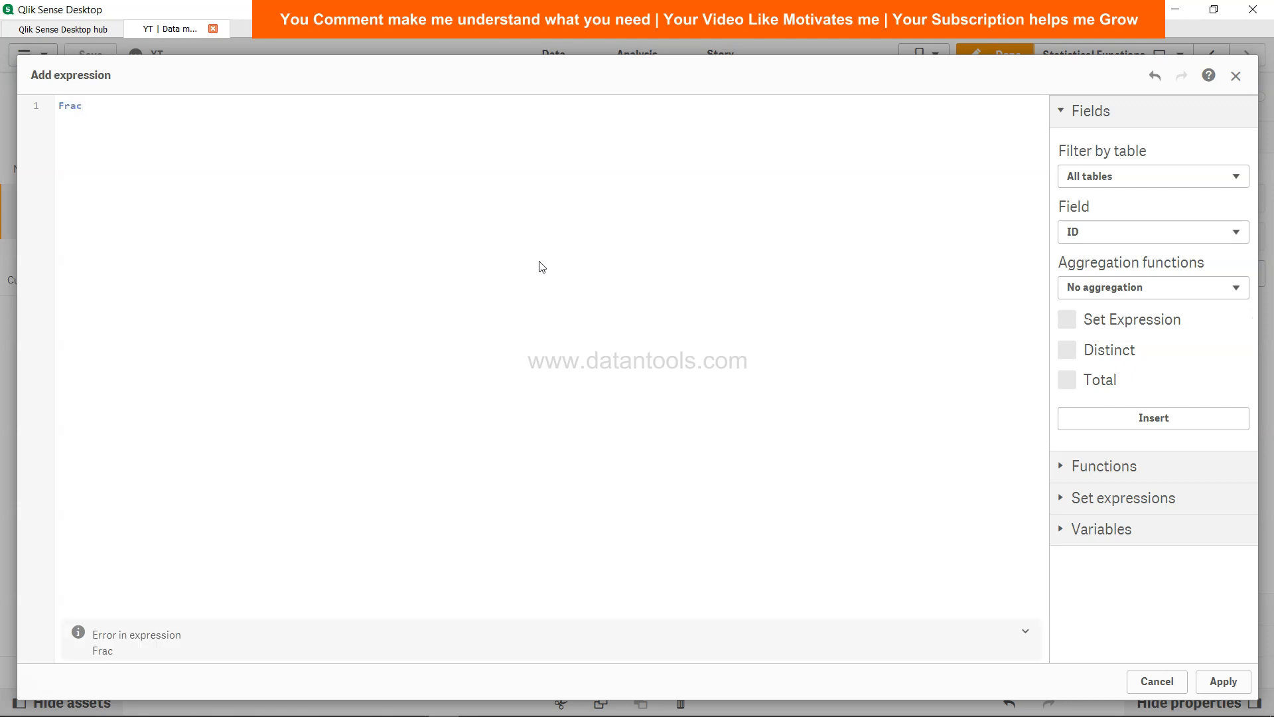
text(tile(Vale)
key(BackSpace)
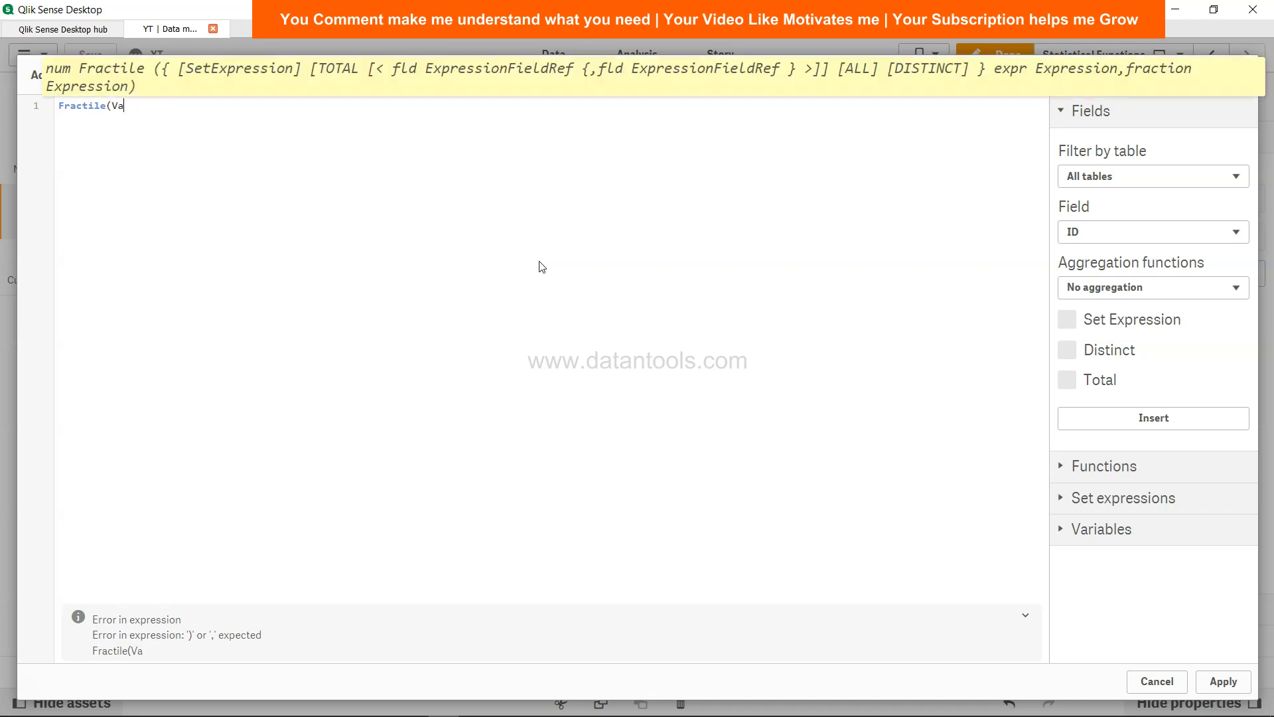
text(ue,.75))
click(1224, 680)
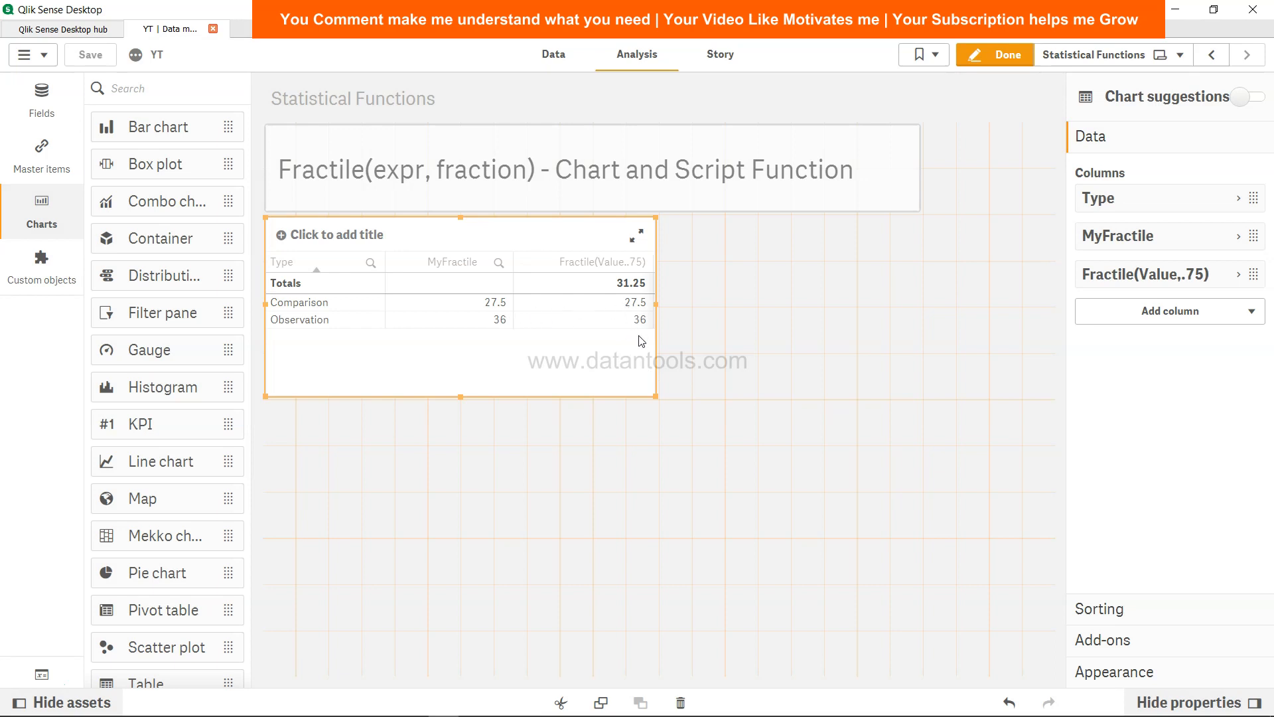
Step: Change the table's fractile measure expression to Fractile(Value,.5)
click(1239, 274)
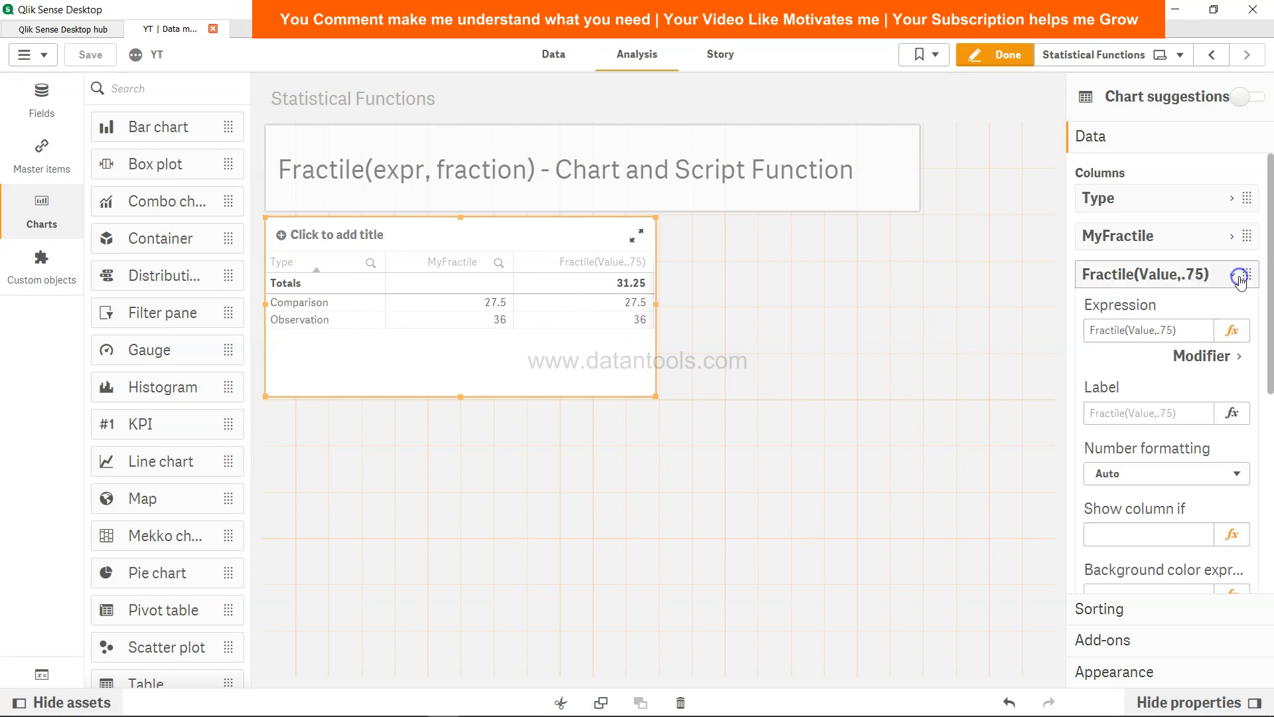
click(1167, 330)
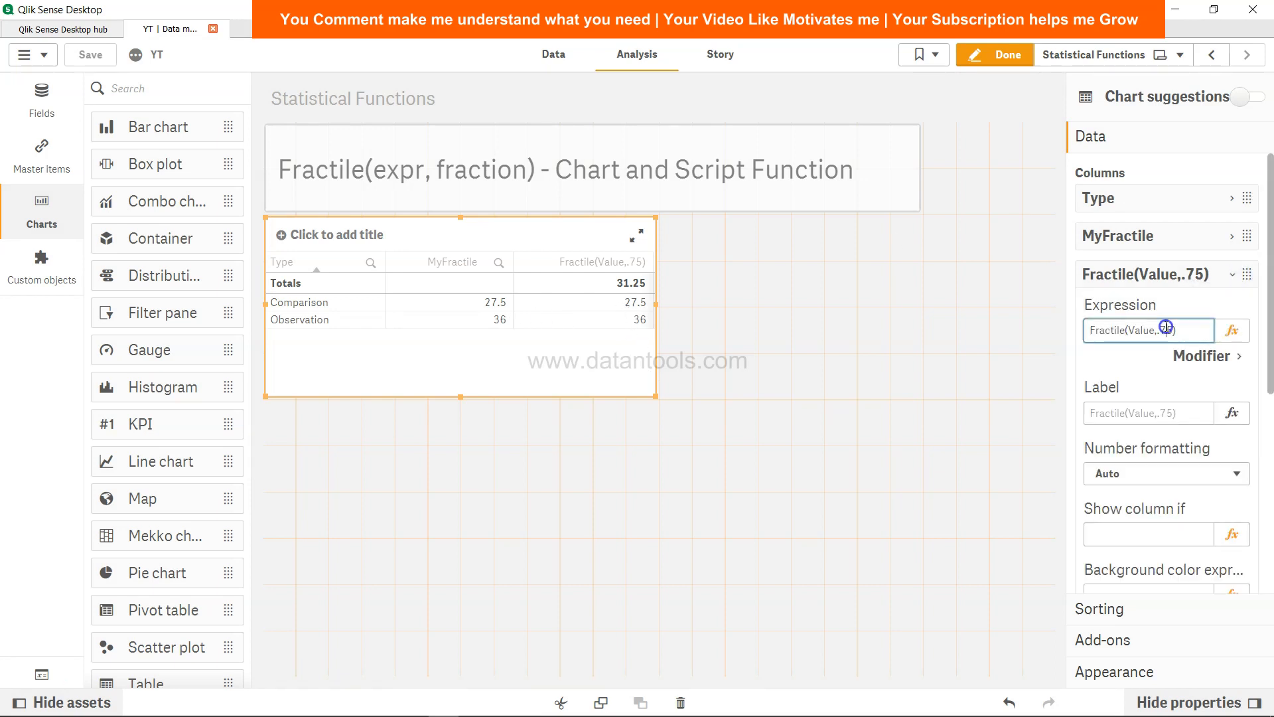
key(BackSpace)
key(Tab)
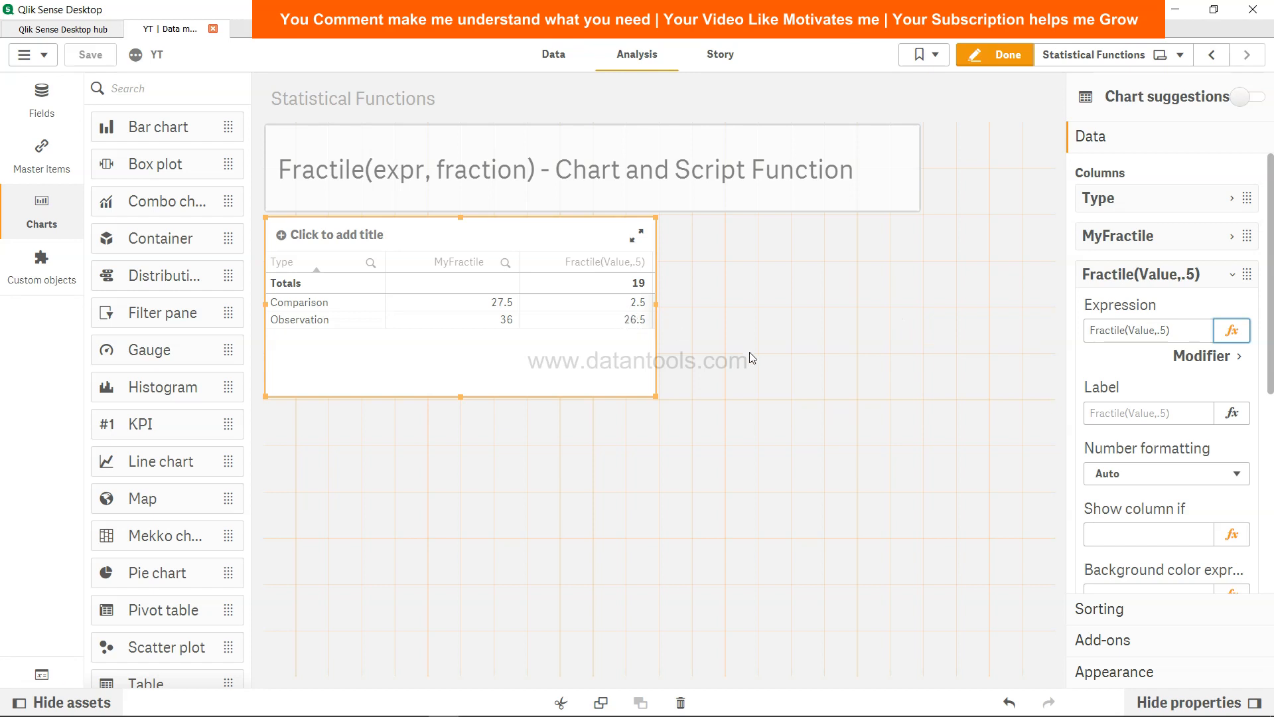
Step: Open the Fractile(Value,.5) measure in the expression editor and place the cursor just before Value
click(1183, 322)
drag(1183, 330, 1081, 336)
click(1075, 342)
click(630, 360)
click(1232, 329)
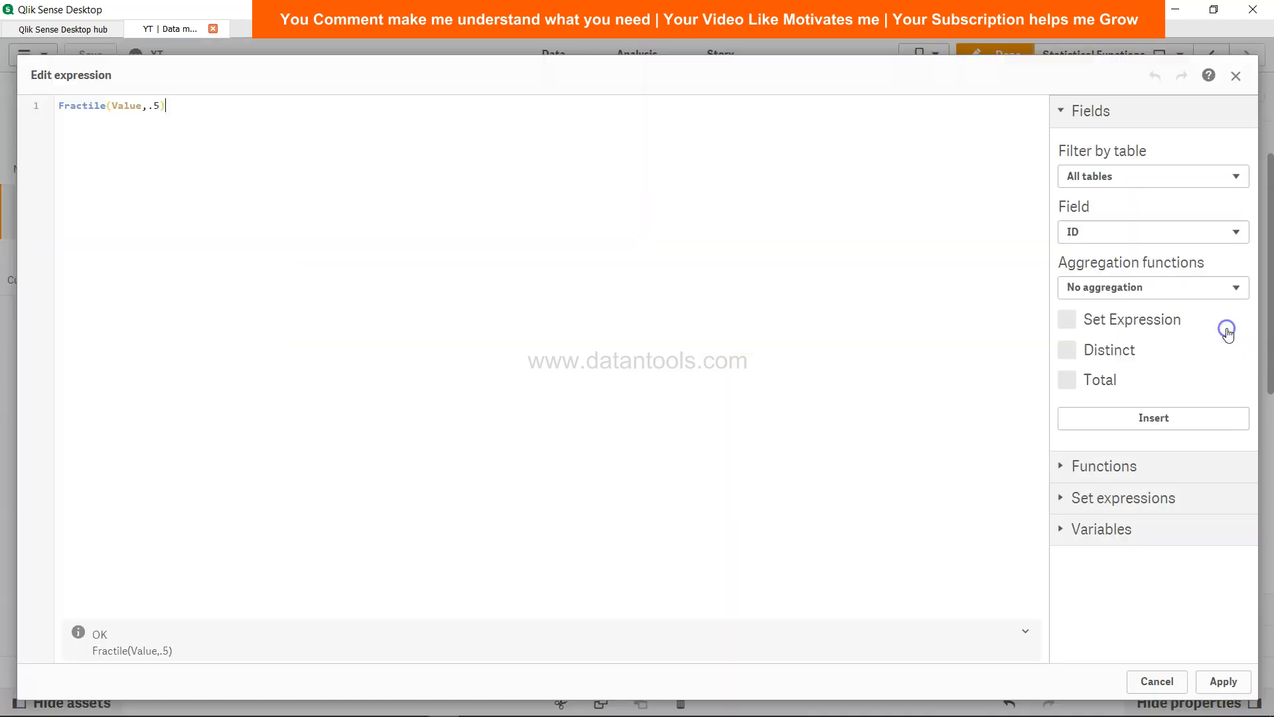
click(112, 106)
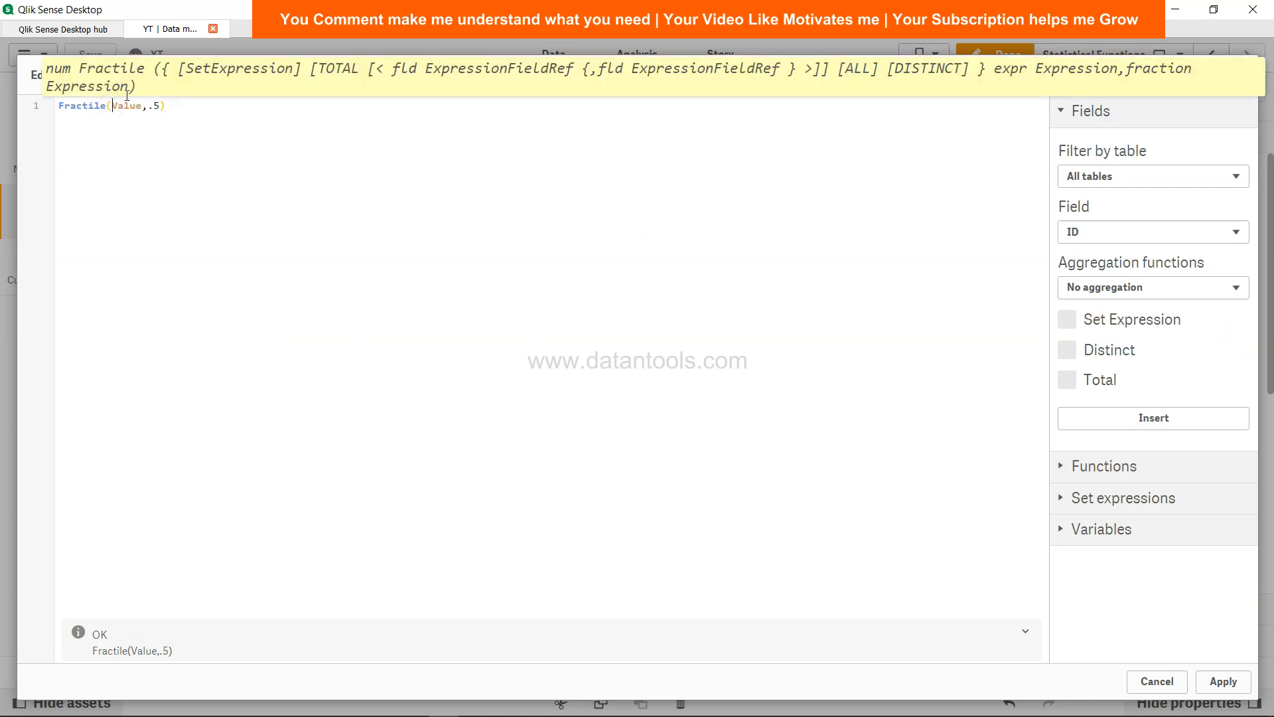